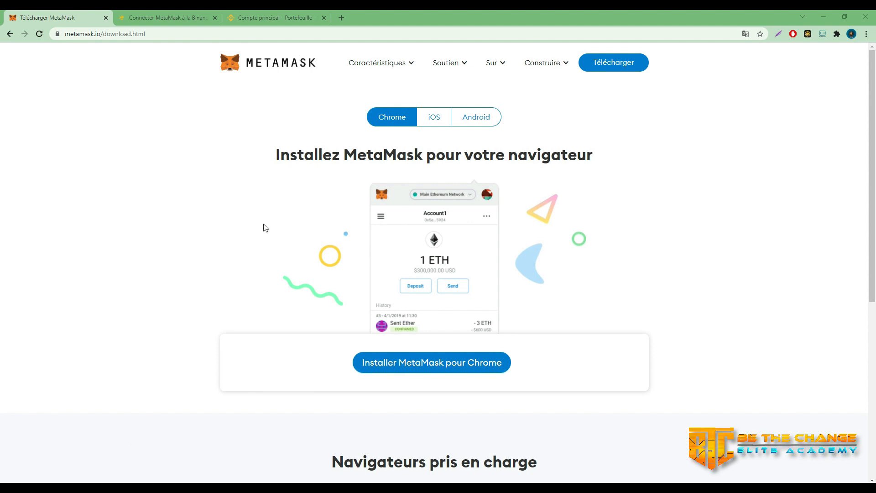
- Open the metamask.io homepage in place of the download page
{"action": "left_click", "coordinate": [110, 37]}
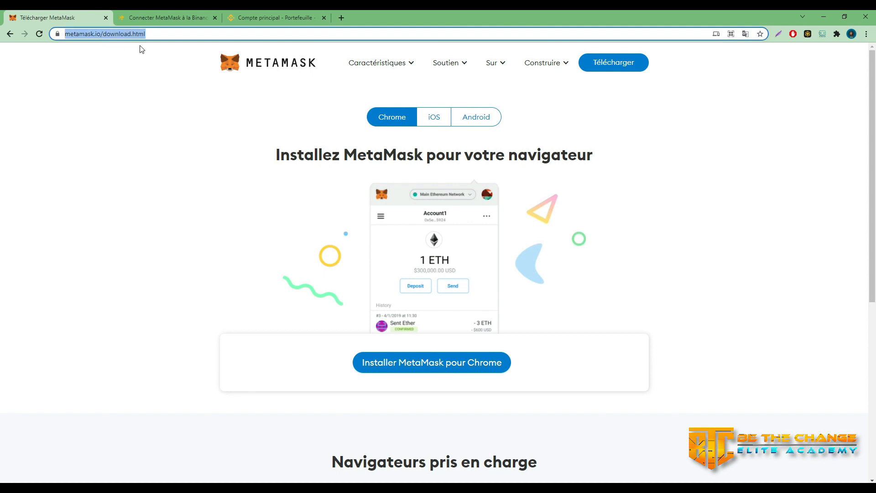
{"action": "type", "text": "metm"}
{"action": "key", "text": "BackSpace"}
{"action": "type", "text": "am"}
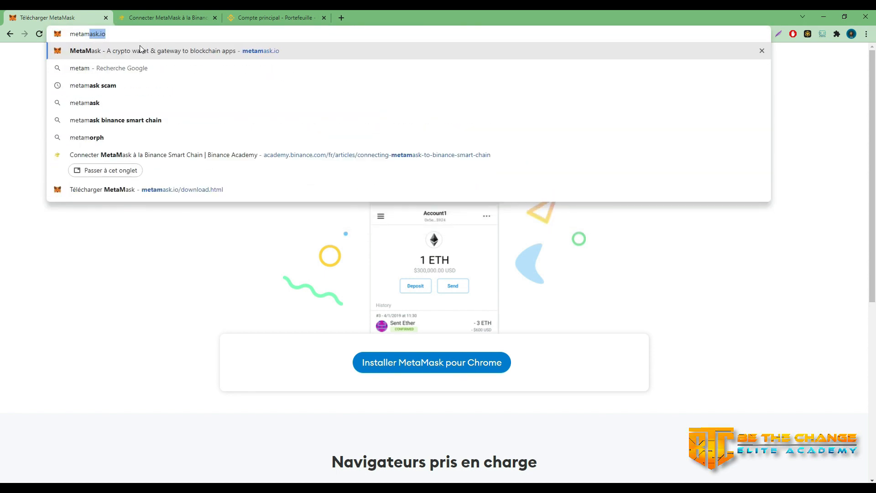
{"action": "left_click", "coordinate": [266, 50]}
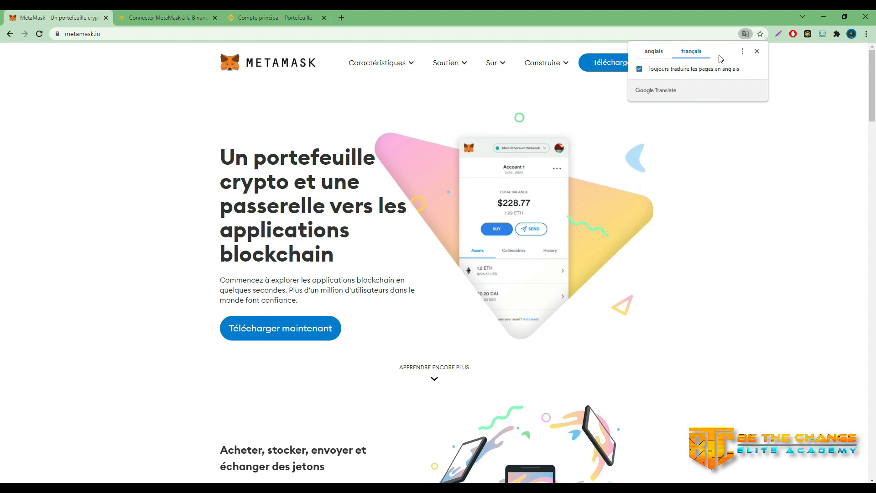
- Show the MetaMask homepage in its original English and translate it back into French
{"action": "left_click", "coordinate": [658, 52]}
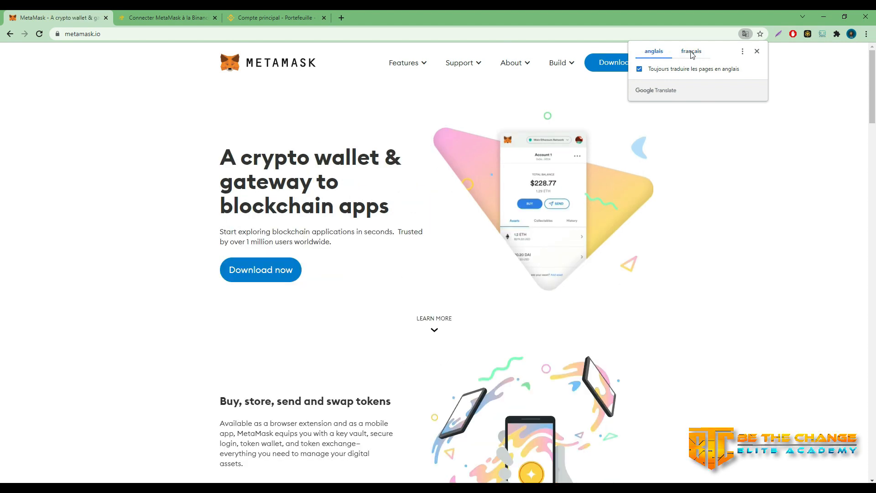
{"action": "left_click", "coordinate": [757, 53]}
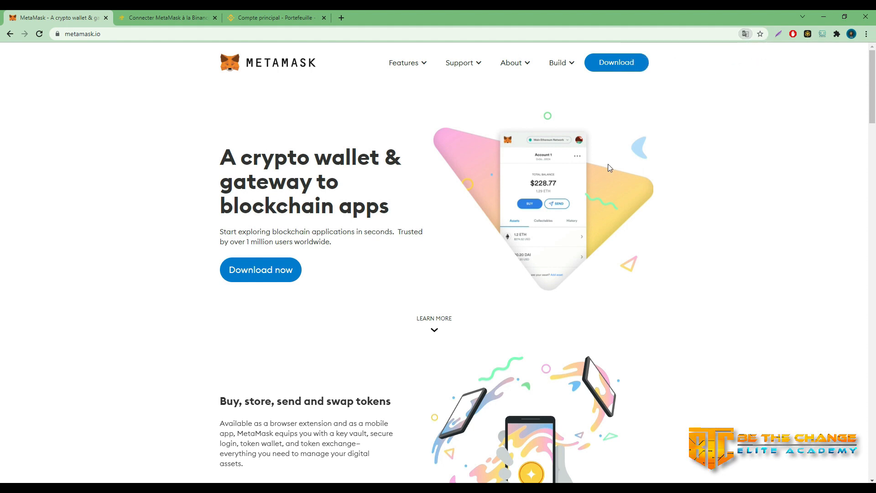
{"action": "right_click", "coordinate": [735, 159]}
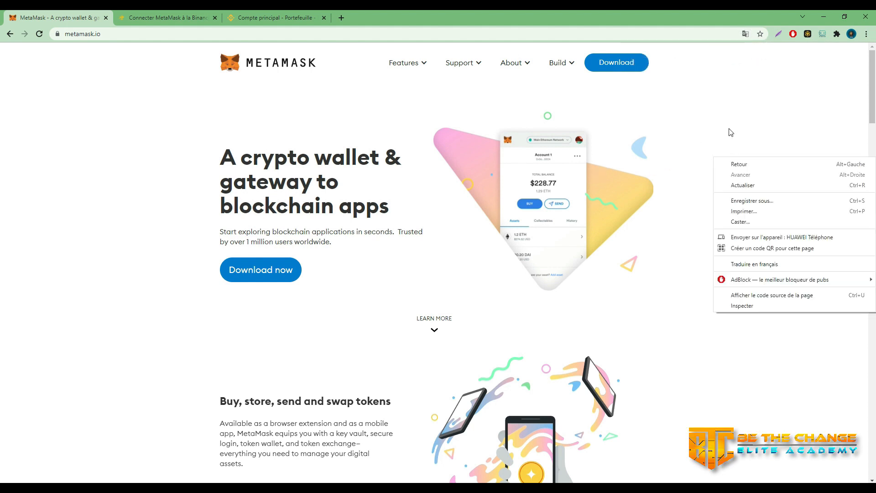
{"action": "left_click", "coordinate": [743, 266]}
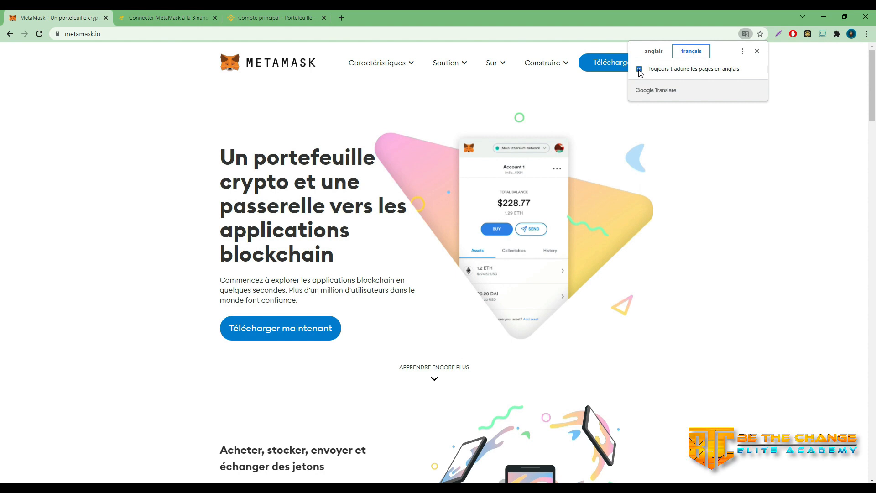
{"action": "left_click", "coordinate": [757, 51]}
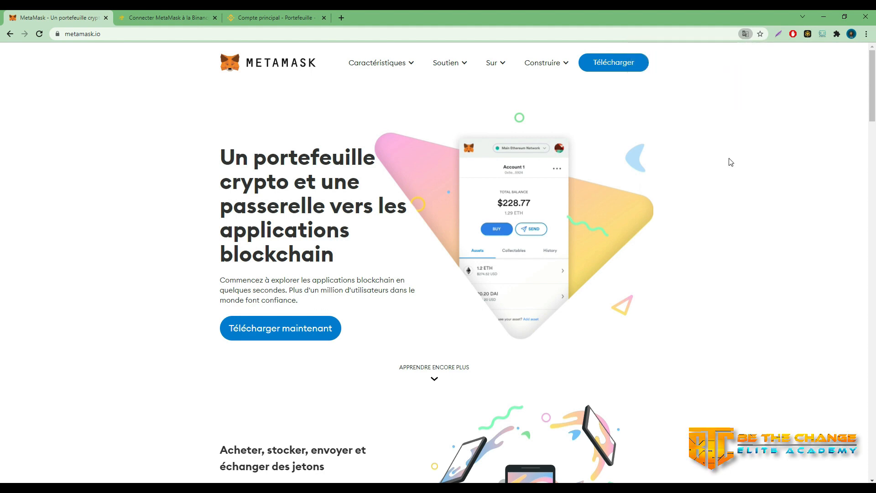
- Go to the MetaMask download page and install the MetaMask extension for Chrome from the Chrome Web Store
{"action": "left_click", "coordinate": [279, 337]}
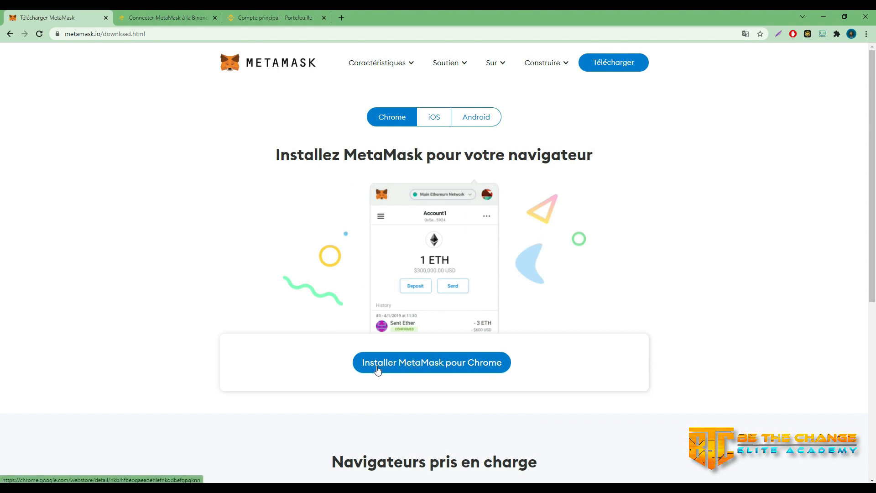
{"action": "left_click", "coordinate": [427, 368]}
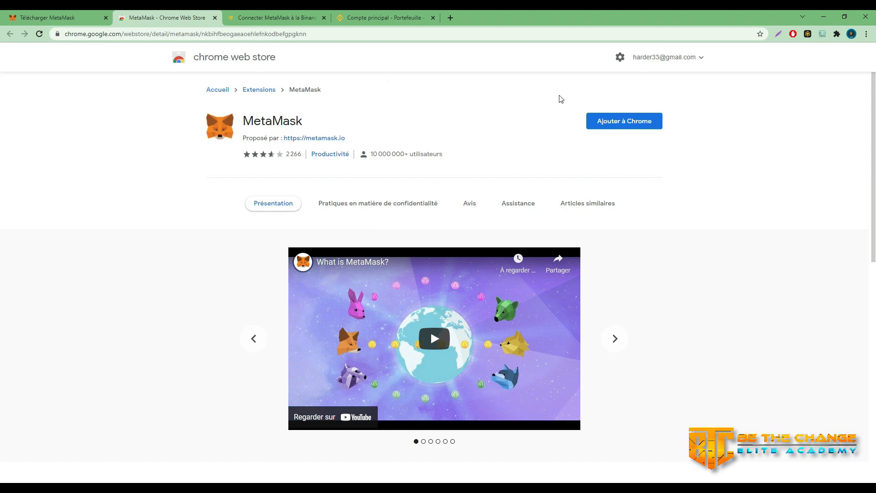
{"action": "left_click", "coordinate": [623, 126]}
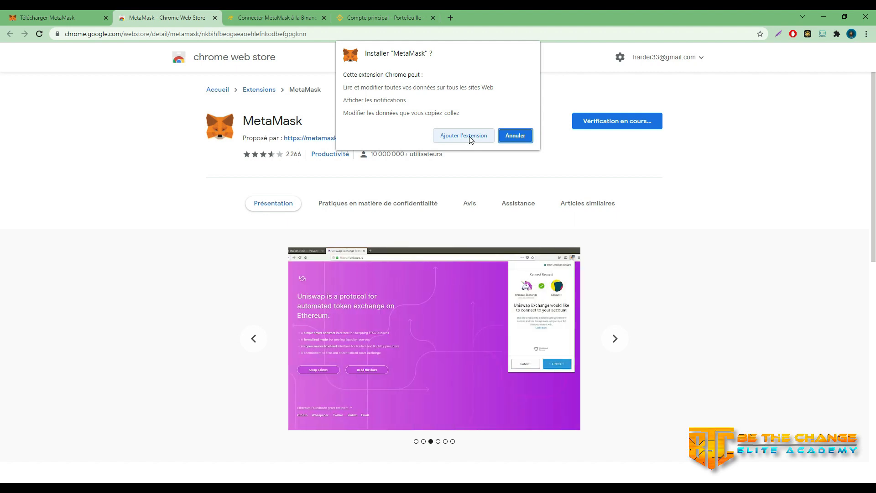
{"action": "left_click", "coordinate": [472, 139]}
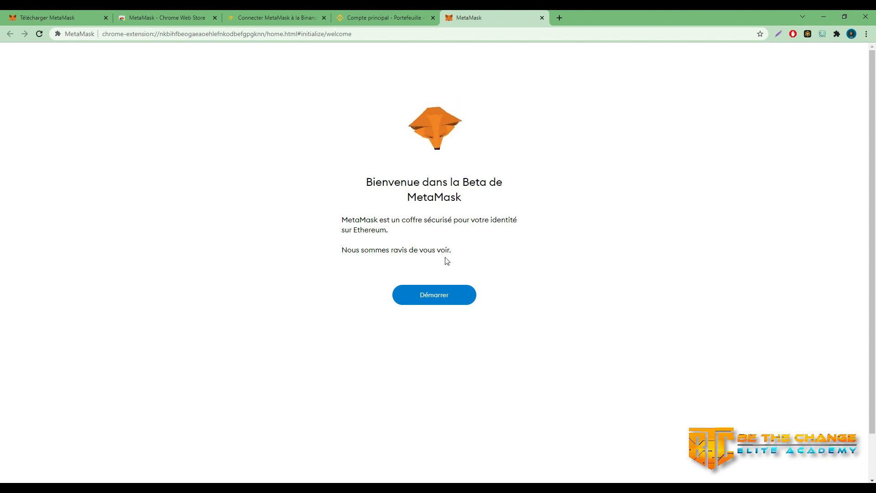
- Start the MetaMask setup and choose to create a new wallet
{"action": "left_click", "coordinate": [437, 300]}
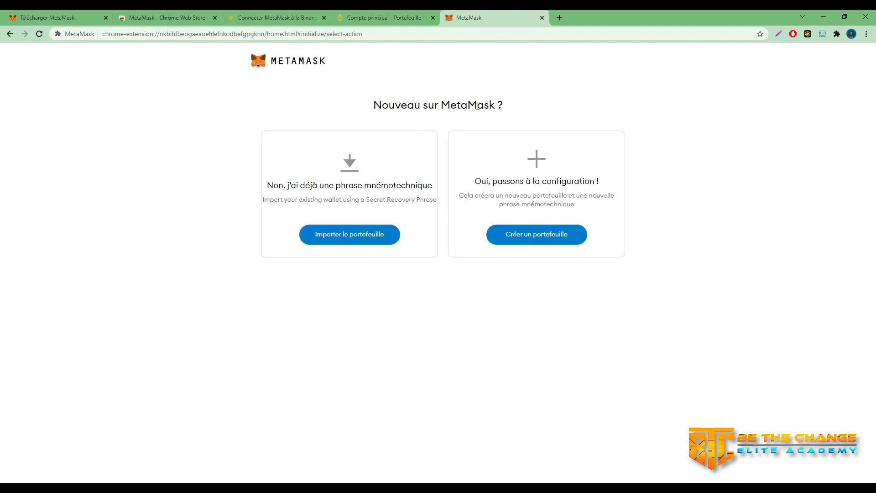
{"action": "left_click_drag", "start_coordinate": [382, 99], "coordinate": [567, 103]}
{"action": "left_click", "coordinate": [502, 101]}
{"action": "left_click", "coordinate": [530, 238]}
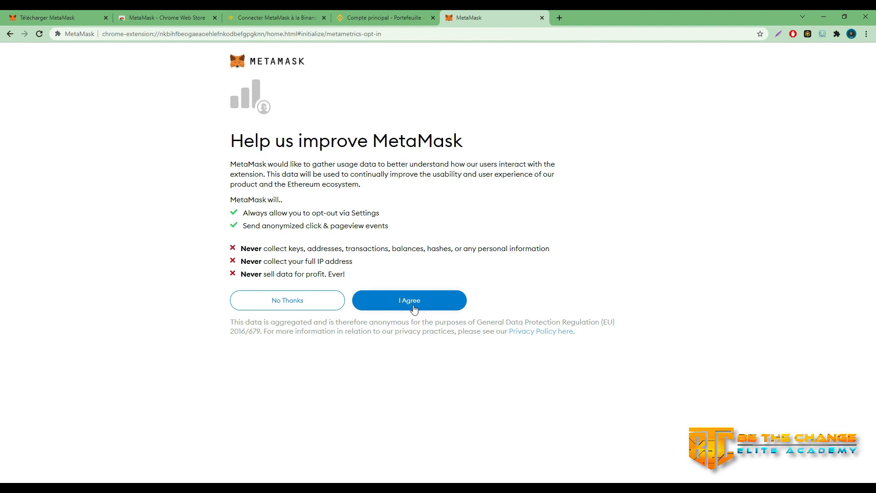
- Translate the MetaMask usage-data page into French and agree to the data collection
{"action": "right_click", "coordinate": [638, 158]}
{"action": "left_click", "coordinate": [687, 237]}
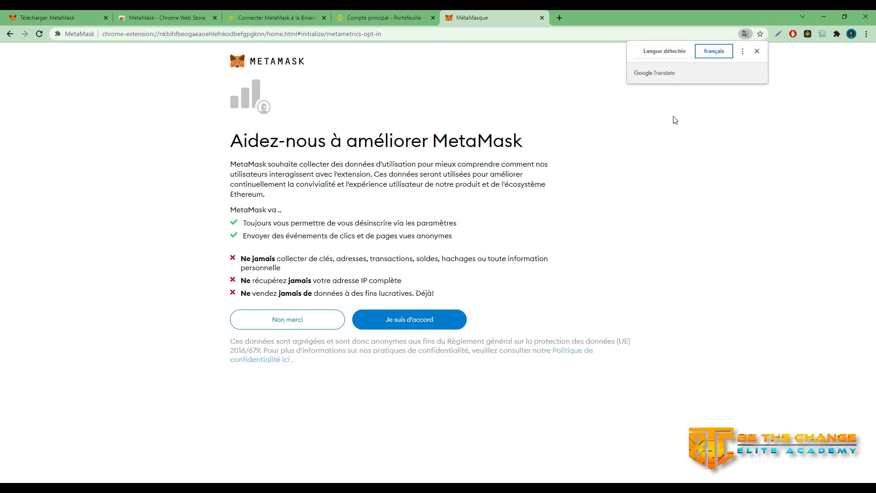
{"action": "left_click", "coordinate": [681, 161]}
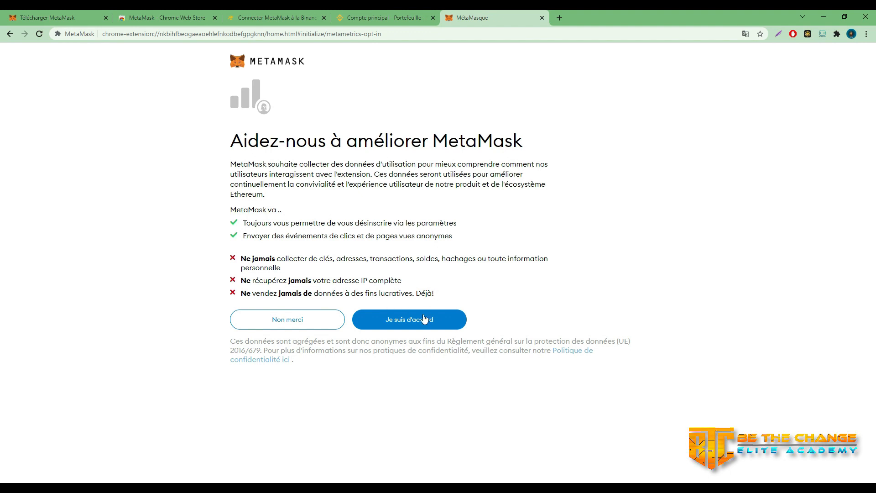
{"action": "left_click", "coordinate": [409, 325]}
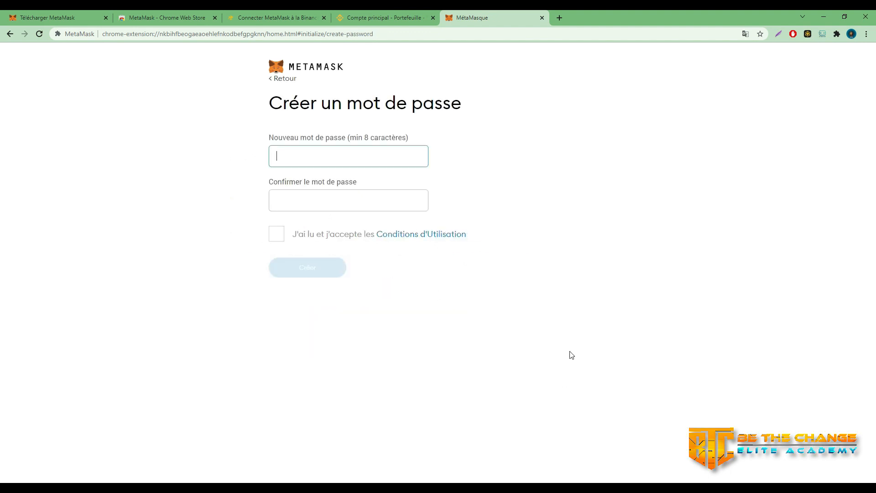
- Enter and confirm the new wallet password, accept the terms of use and create the wallet
{"action": "type", "text": "********"}
{"action": "key", "text": "Tab"}
{"action": "type", "text": "***"}
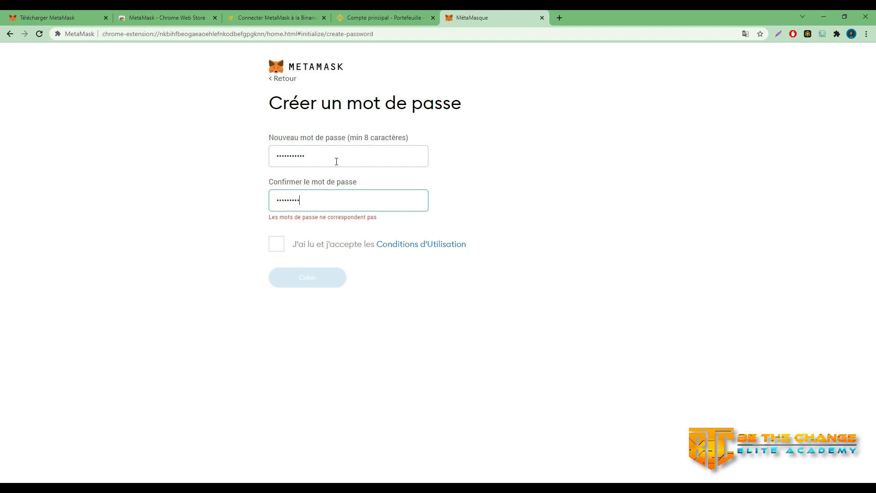
{"action": "key", "text": "ctrl+a"}
{"action": "type", "text": "***********"}
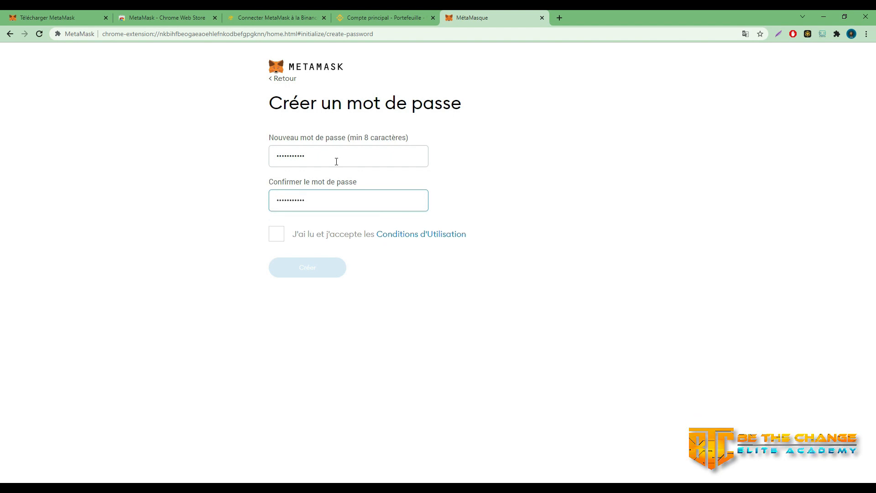
{"action": "left_click", "coordinate": [278, 234]}
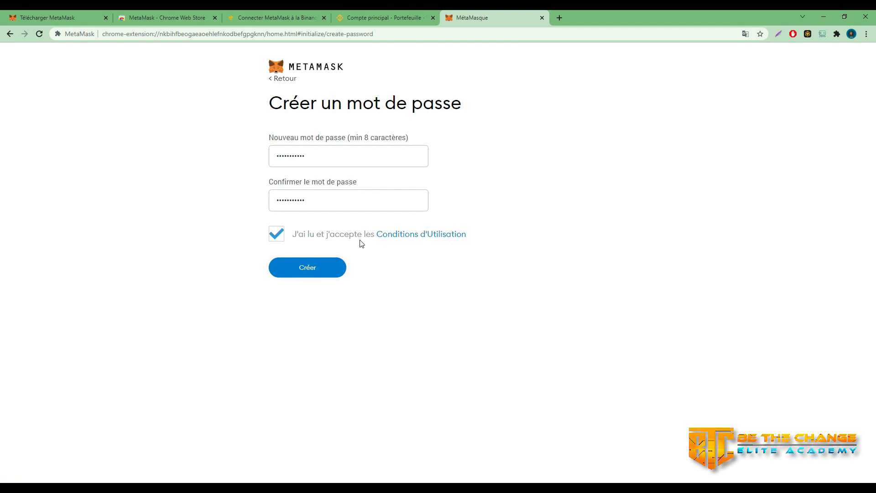
{"action": "left_click", "coordinate": [313, 271]}
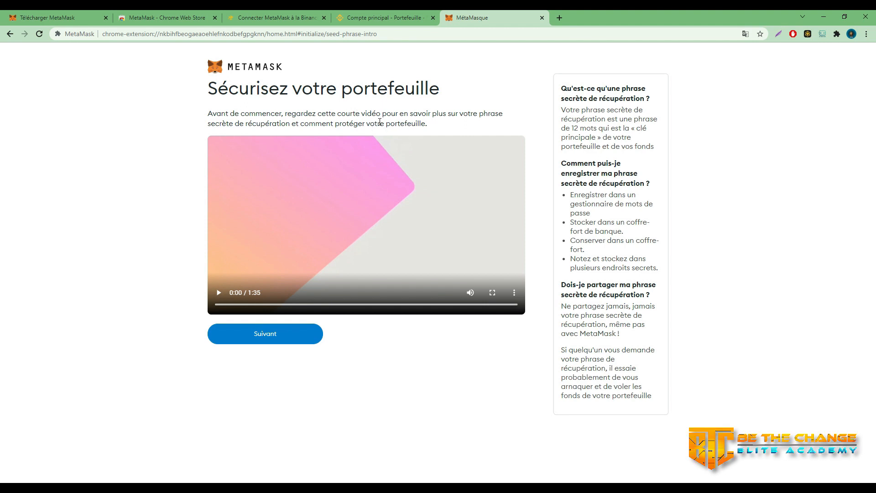
- Continue past the security video, reveal the secret recovery phrase and select all of its words for saving
{"action": "left_click", "coordinate": [267, 340]}
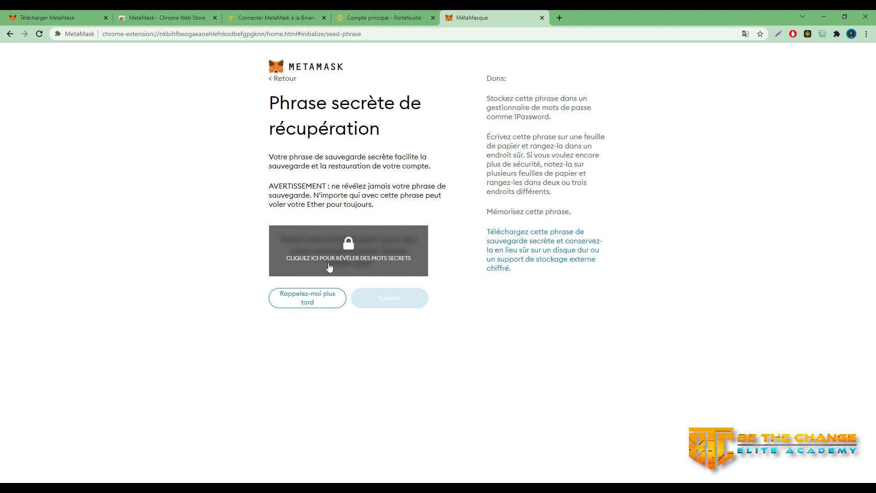
{"action": "left_click", "coordinate": [378, 260]}
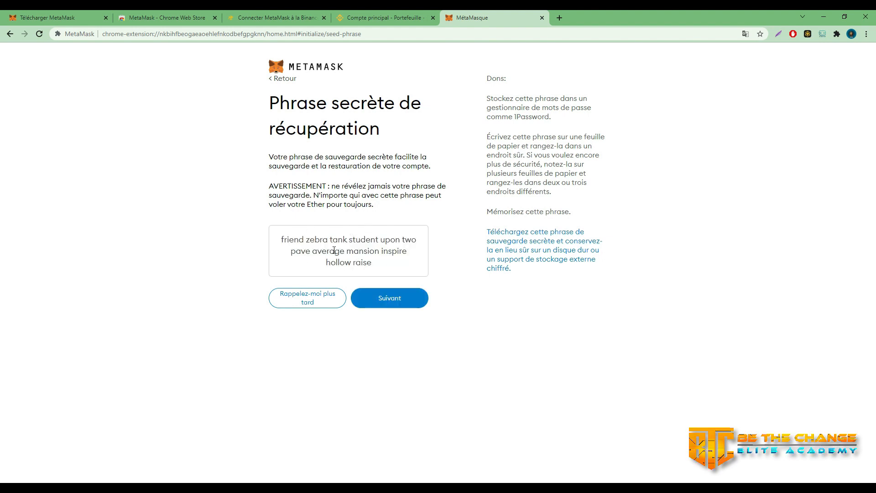
{"action": "left_click_drag", "start_coordinate": [279, 239], "coordinate": [400, 250]}
{"action": "left_click", "coordinate": [189, 243]}
{"action": "left_click_drag", "start_coordinate": [375, 266], "coordinate": [280, 240]}
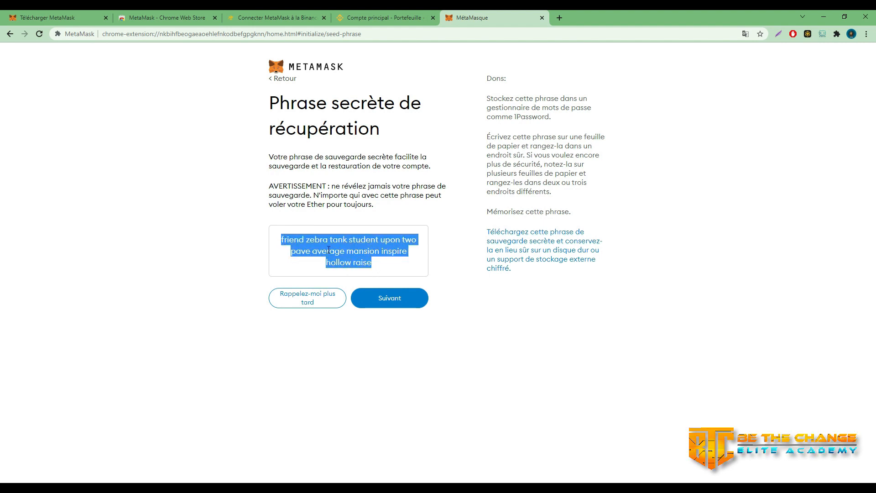
{"action": "left_click", "coordinate": [270, 245]}
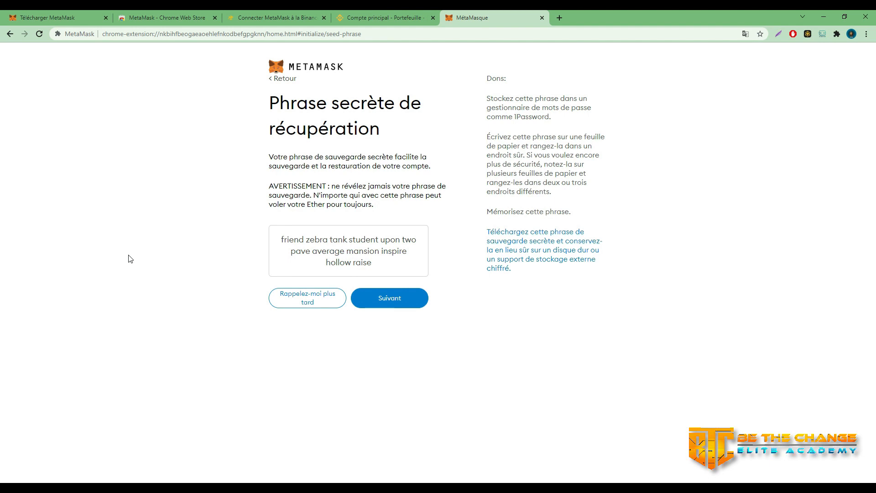
{"action": "left_click_drag", "start_coordinate": [281, 239], "coordinate": [371, 264]}
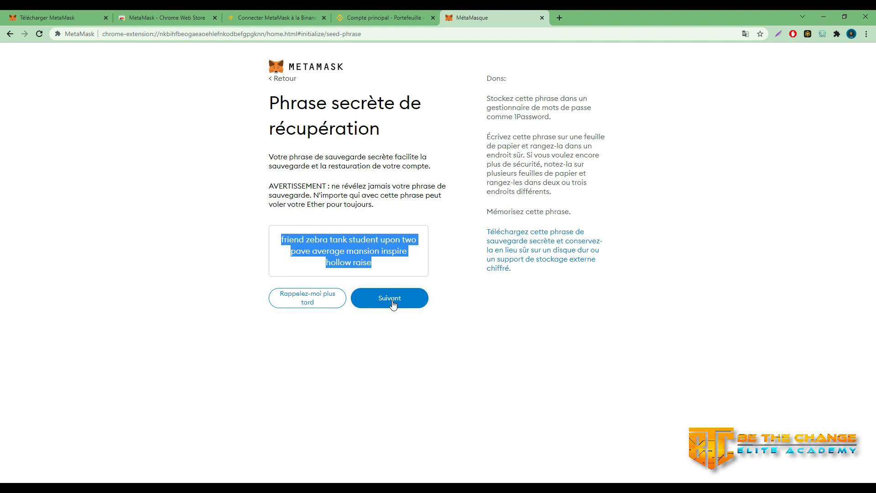
- Confirm the secret recovery phrase by picking its words in the original order, and finish the wallet setup
{"action": "left_click", "coordinate": [390, 299]}
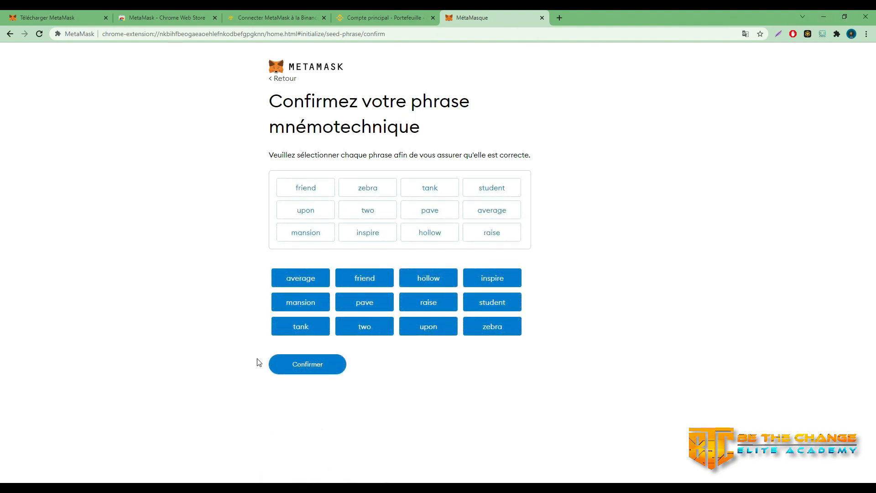
{"action": "left_click", "coordinate": [309, 373]}
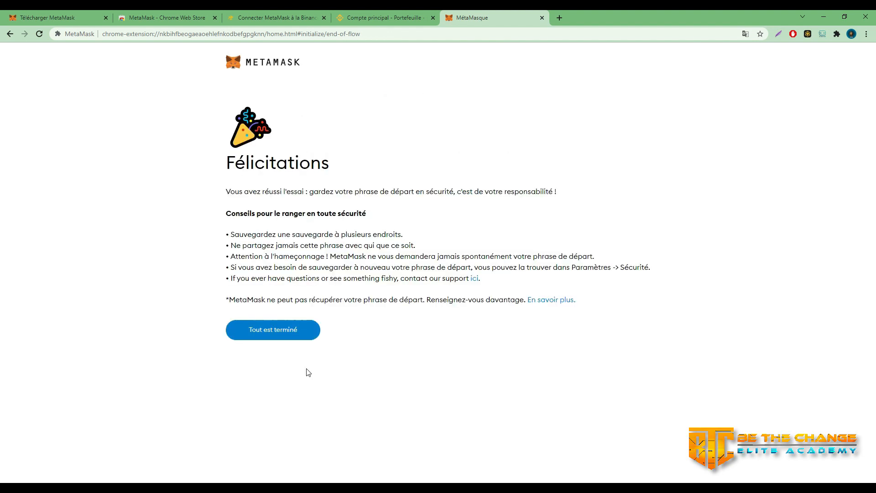
{"action": "left_click_drag", "start_coordinate": [240, 157], "coordinate": [391, 162]}
{"action": "left_click", "coordinate": [420, 153]}
{"action": "left_click", "coordinate": [272, 337]}
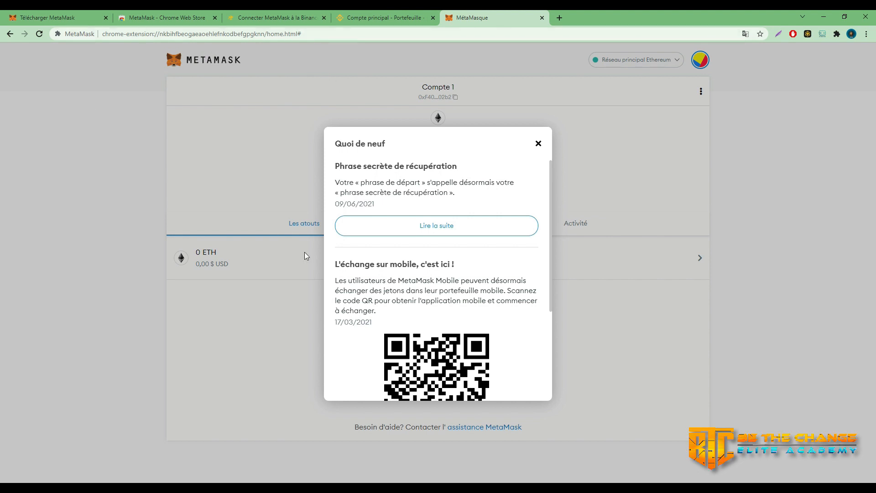
- Look through the "Quoi de neuf" announcements and close them
{"action": "scroll", "coordinate": [436, 230], "scroll_direction": "down", "scroll_amount": 1}
{"action": "scroll", "coordinate": [420, 179], "scroll_direction": "up", "scroll_amount": 1}
{"action": "scroll", "coordinate": [472, 295], "scroll_direction": "down", "scroll_amount": 3}
{"action": "scroll", "coordinate": [530, 186], "scroll_direction": "up", "scroll_amount": 3}
{"action": "left_click", "coordinate": [539, 143]}
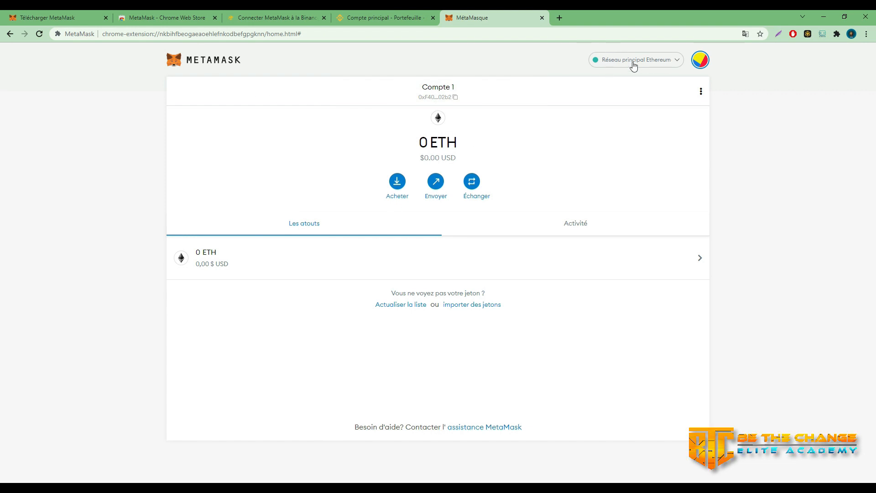
- Choose "Réseau principal Ethereum" from the wallet's network list and return to the account overview
{"action": "left_click", "coordinate": [680, 62]}
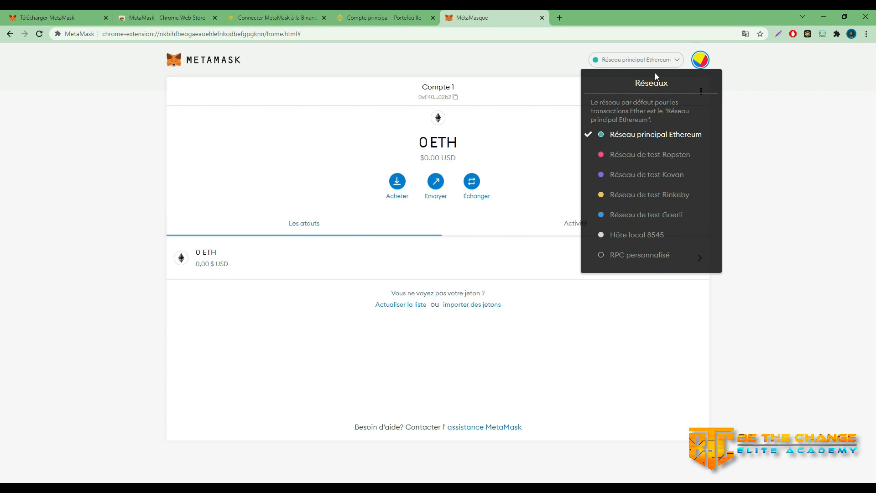
{"action": "left_click", "coordinate": [649, 136]}
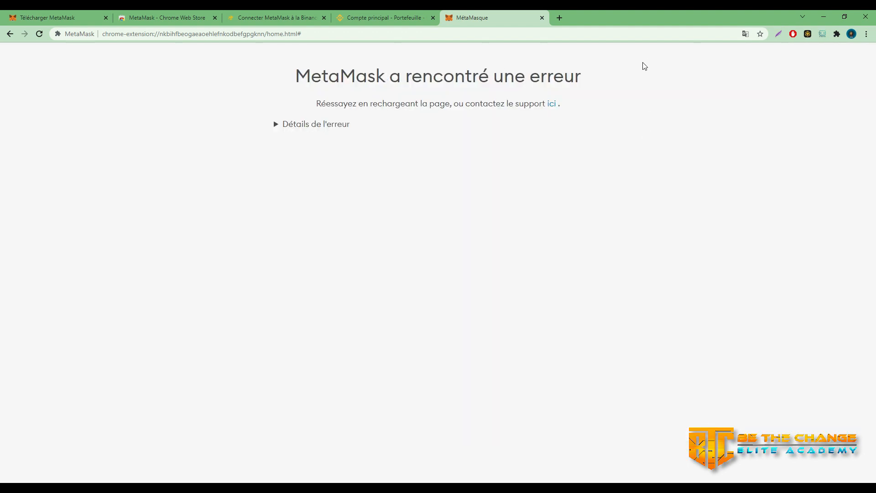
{"action": "left_click", "coordinate": [10, 35]}
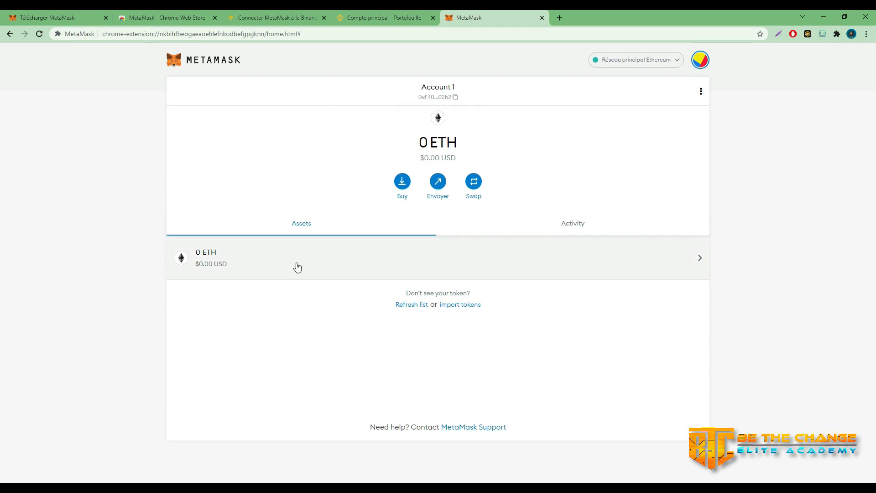
- Close the MetaMask wallet page and switch to the Binance Academy article on connecting MetaMask to Binance Smart Chain
{"action": "left_click", "coordinate": [542, 18]}
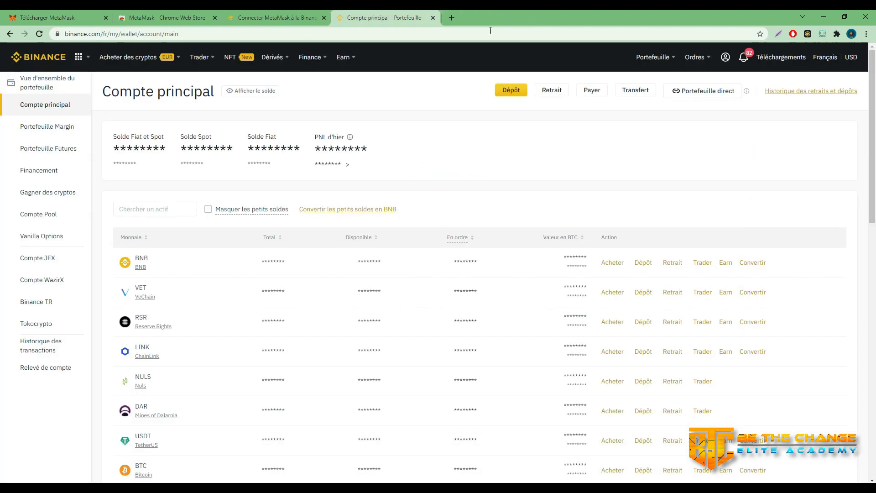
{"action": "left_click", "coordinate": [262, 17]}
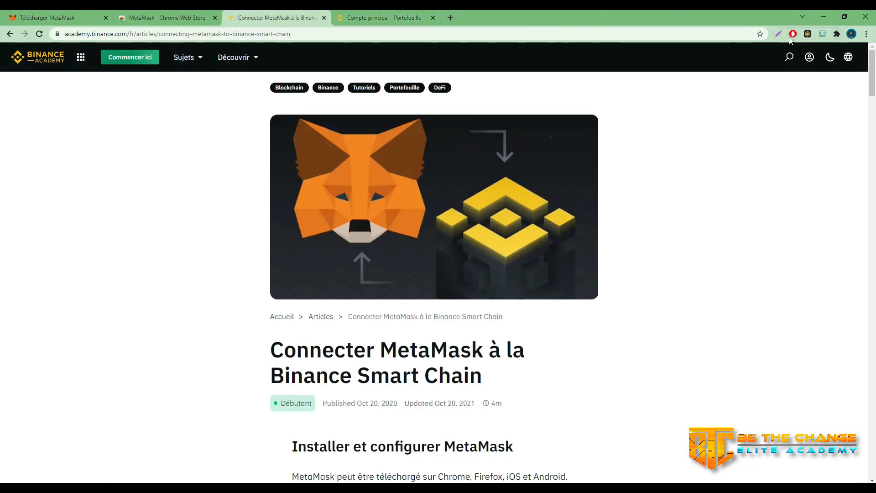
- Pin the MetaMask extension in the browser, then open its wallet popup to check the account and close it
{"action": "left_click", "coordinate": [837, 34]}
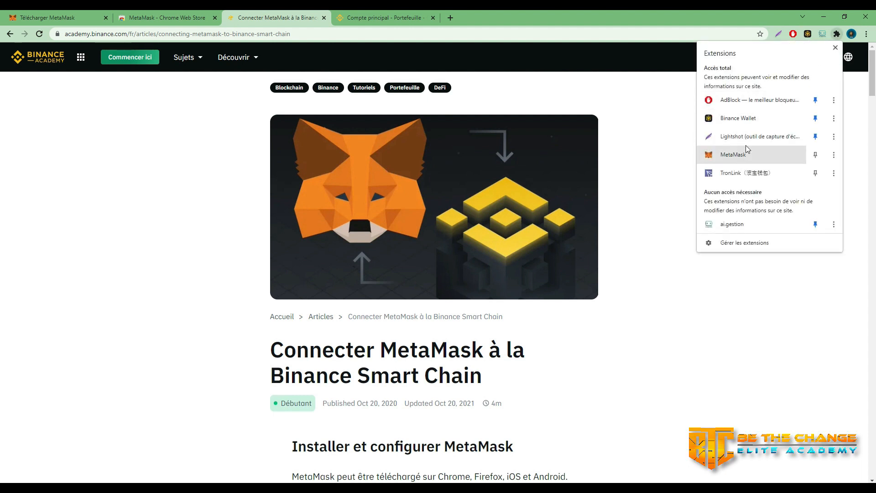
{"action": "left_click", "coordinate": [815, 156]}
{"action": "left_click", "coordinate": [679, 129]}
{"action": "left_click", "coordinate": [822, 34]}
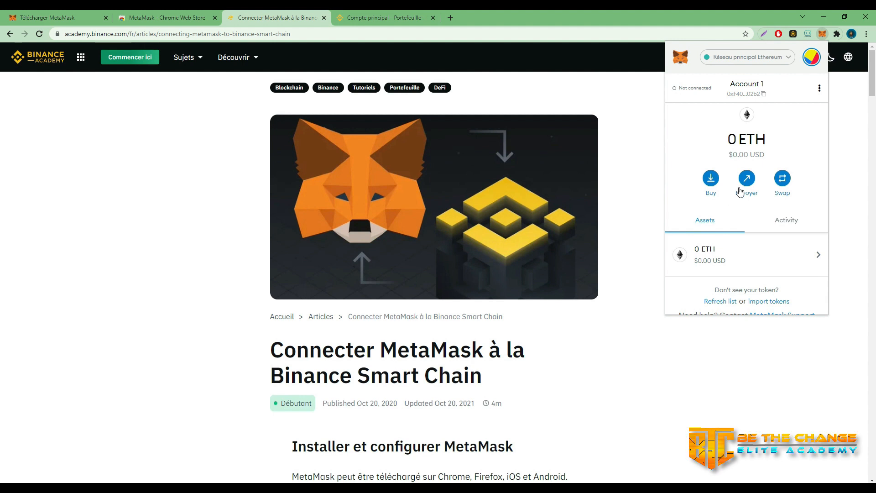
{"action": "scroll", "coordinate": [751, 237], "scroll_direction": "down", "scroll_amount": 1}
{"action": "scroll", "coordinate": [753, 219], "scroll_direction": "up", "scroll_amount": 1}
{"action": "left_click", "coordinate": [192, 158]}
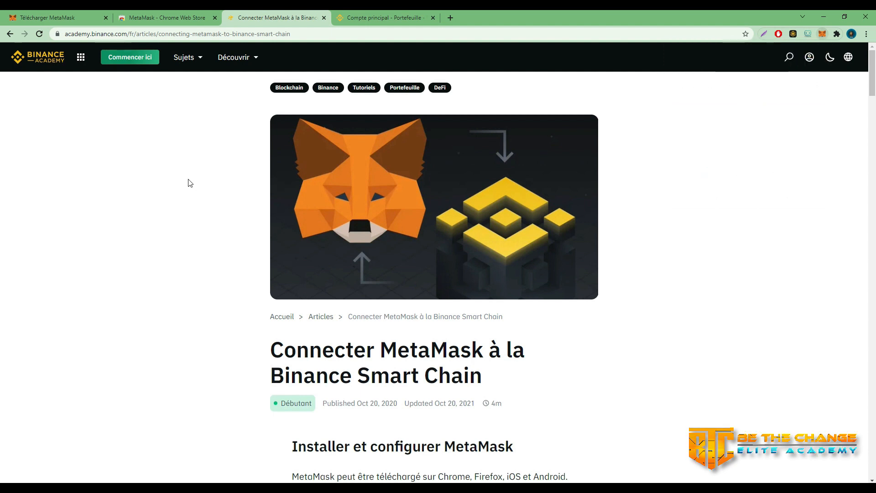
- Close the MetaMask Chrome Web Store page and the "Télécharger MetaMask" page, keeping the Binance Academy article open
{"action": "left_click", "coordinate": [184, 17]}
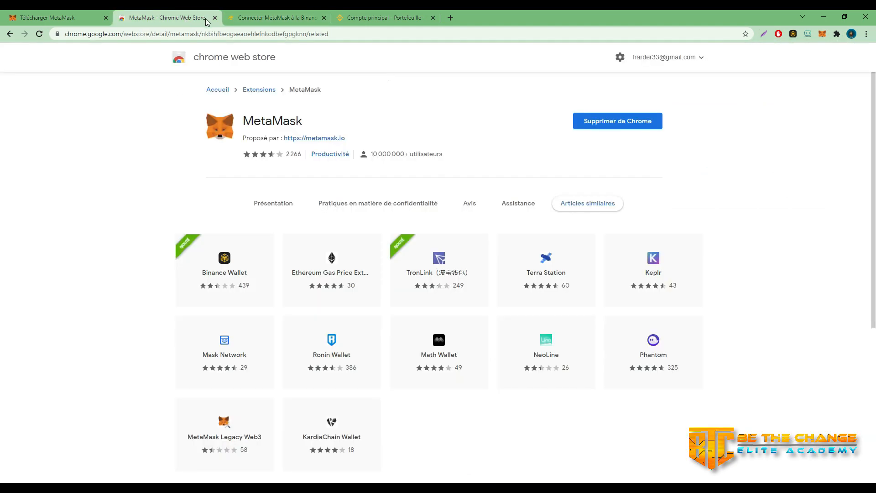
{"action": "left_click", "coordinate": [215, 18]}
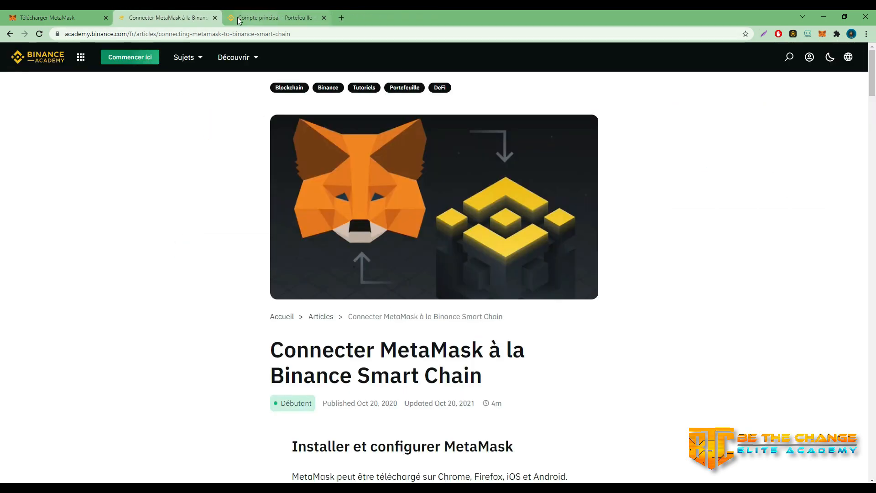
{"action": "left_click", "coordinate": [91, 16]}
{"action": "left_click", "coordinate": [105, 17]}
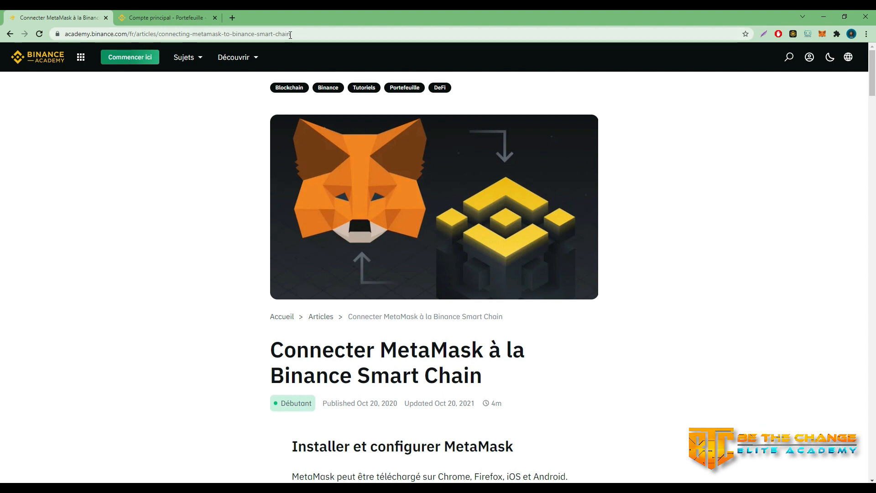
- Find the Mainnet parameters in the Binance Academy article and examine the network name, RPC URL, chain ID, symbol and block explorer URL
{"action": "mouse_move", "coordinate": [250, 164]}
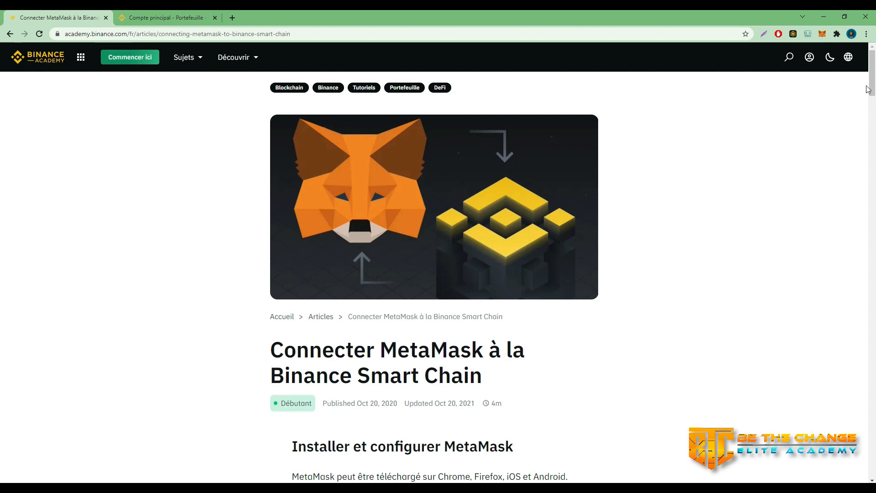
{"action": "left_click_drag", "start_coordinate": [872, 90], "coordinate": [872, 242]}
{"action": "left_click_drag", "start_coordinate": [297, 146], "coordinate": [446, 149]}
{"action": "left_click", "coordinate": [341, 146]}
{"action": "left_click_drag", "start_coordinate": [342, 146], "coordinate": [550, 152]}
{"action": "left_click", "coordinate": [338, 166]}
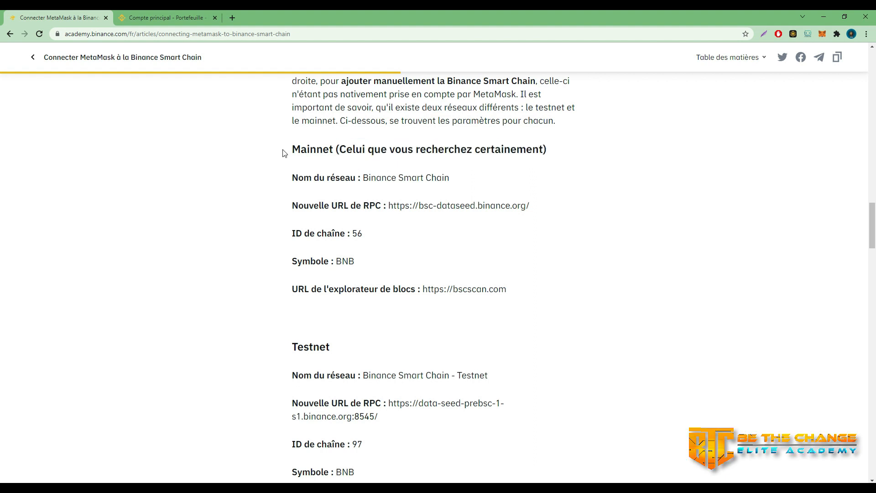
{"action": "left_click_drag", "start_coordinate": [296, 151], "coordinate": [515, 304]}
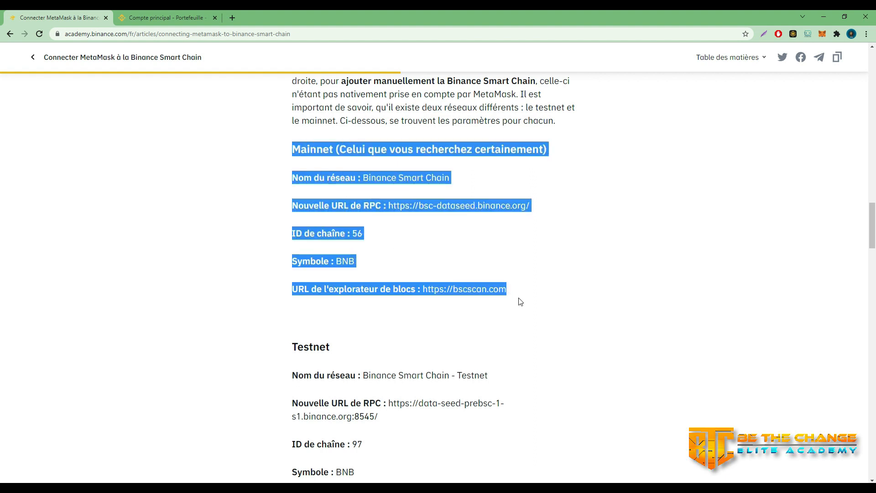
{"action": "left_click", "coordinate": [525, 293]}
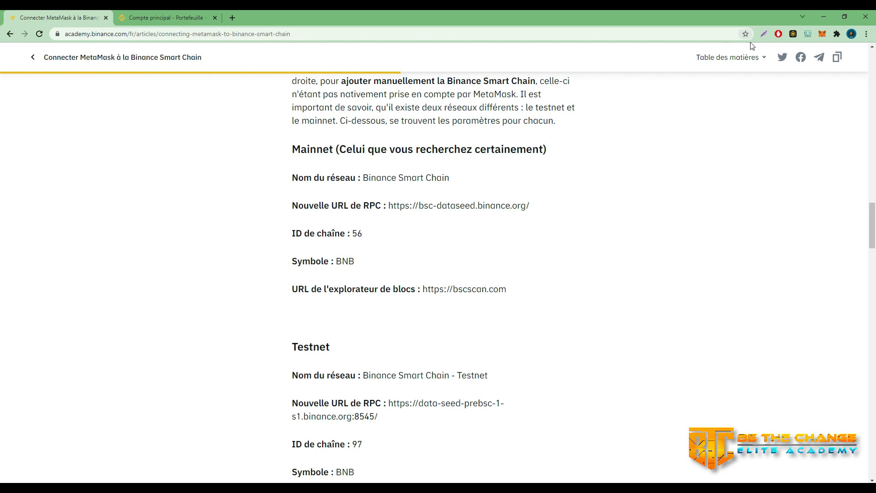
- Open the MetaMask wallet, view the fields of the blank RPC personnalisé form and close it
{"action": "left_click", "coordinate": [823, 35]}
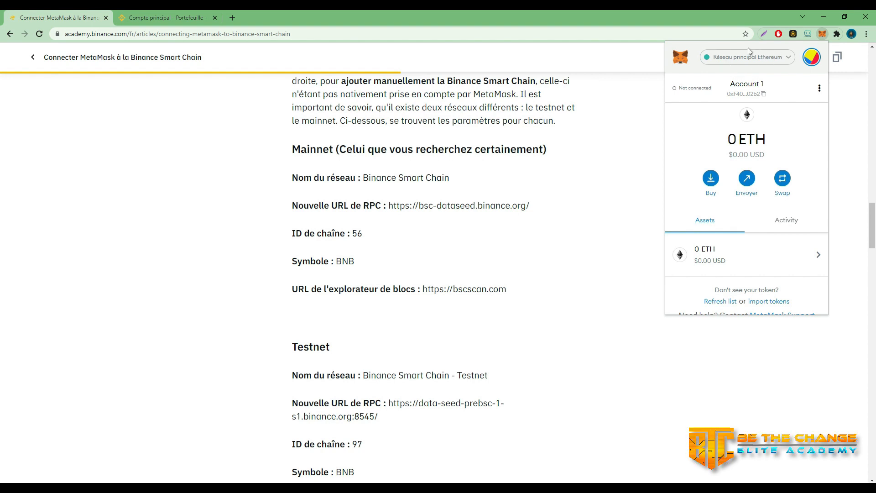
{"action": "left_click", "coordinate": [786, 58]}
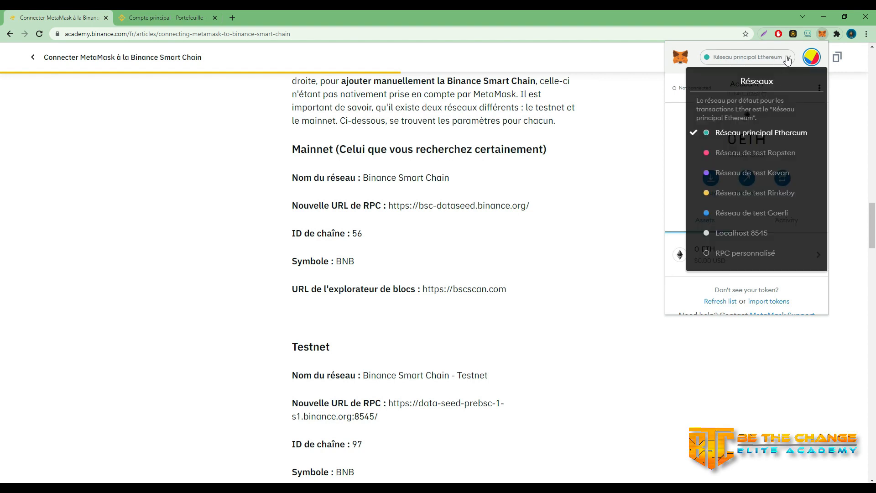
{"action": "left_click", "coordinate": [745, 258]}
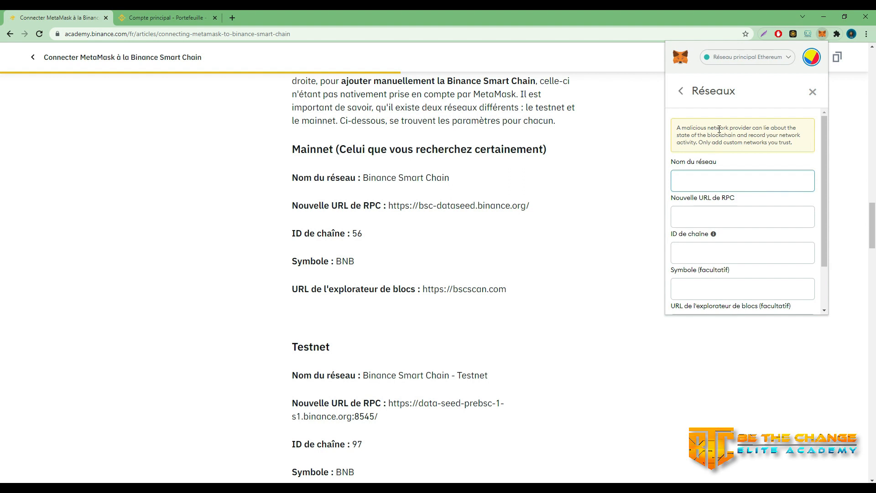
{"action": "left_click", "coordinate": [812, 93]}
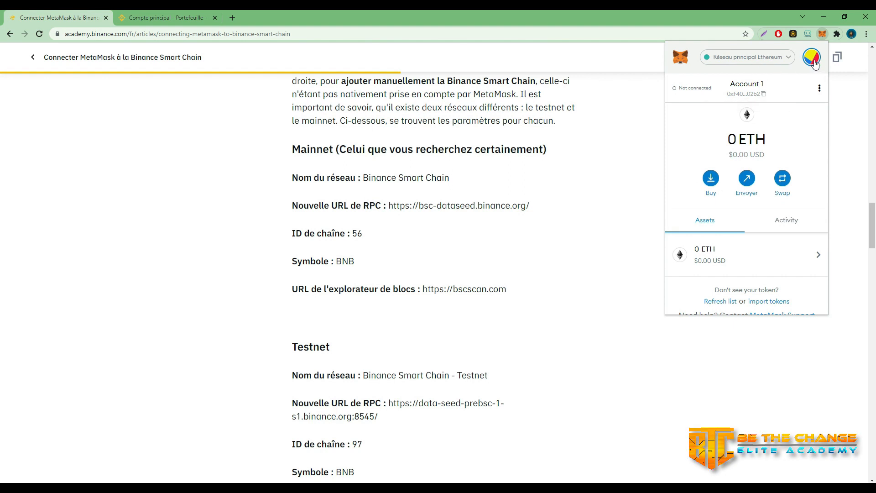
- Examine the Réseaux section in the wallet's Paramètres as another way to add a network, then close the settings
{"action": "left_click", "coordinate": [820, 90]}
{"action": "left_click", "coordinate": [815, 59]}
{"action": "left_click", "coordinate": [813, 58]}
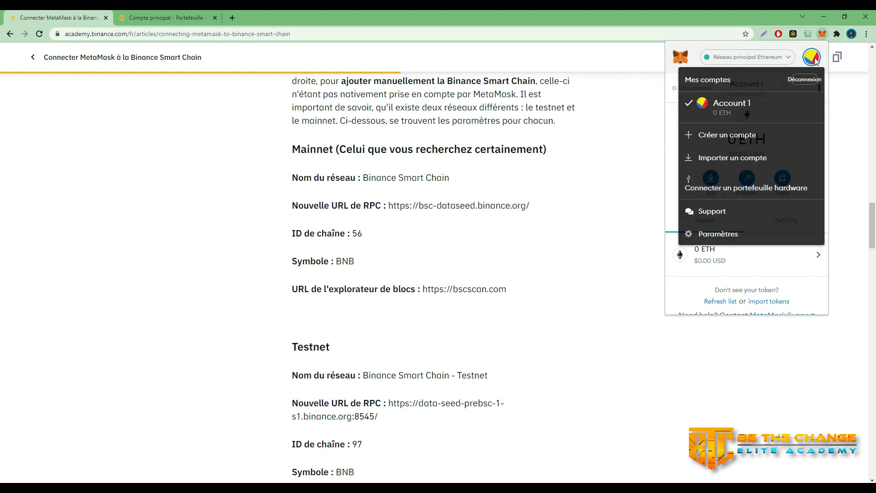
{"action": "left_click", "coordinate": [717, 236]}
{"action": "scroll", "coordinate": [715, 229], "scroll_direction": "down", "scroll_amount": 4}
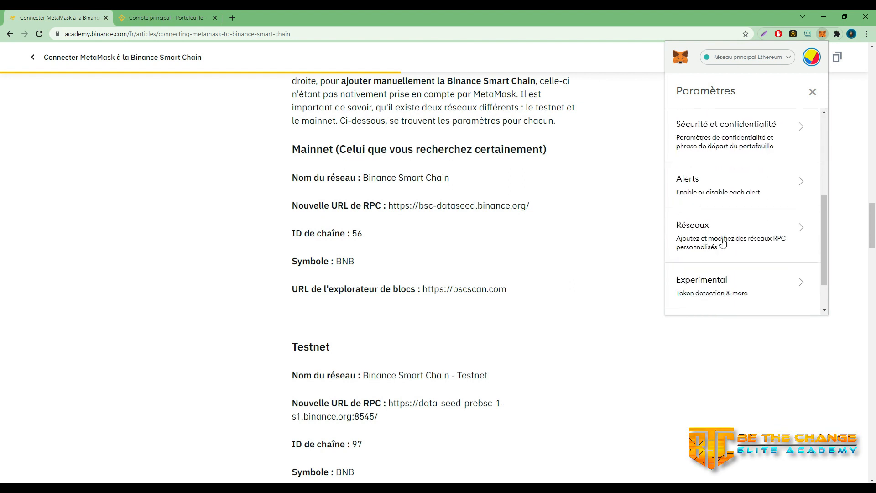
{"action": "scroll", "coordinate": [703, 236], "scroll_direction": "down", "scroll_amount": 1}
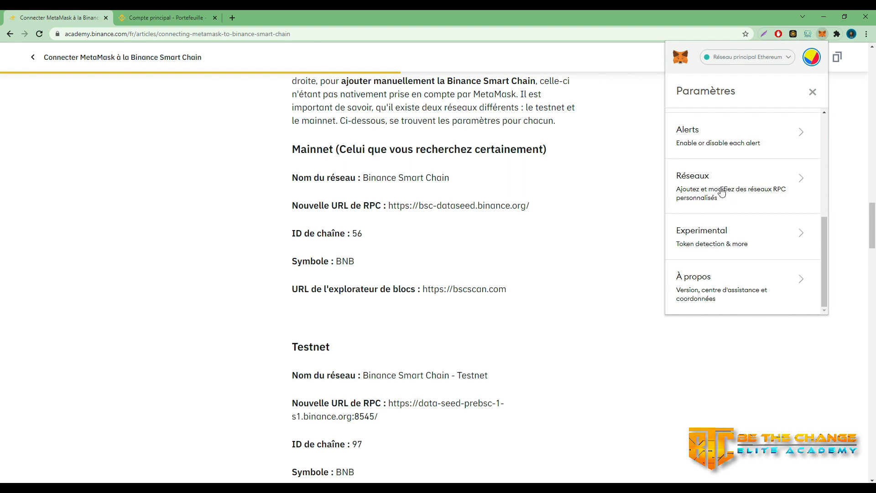
{"action": "left_click", "coordinate": [754, 196]}
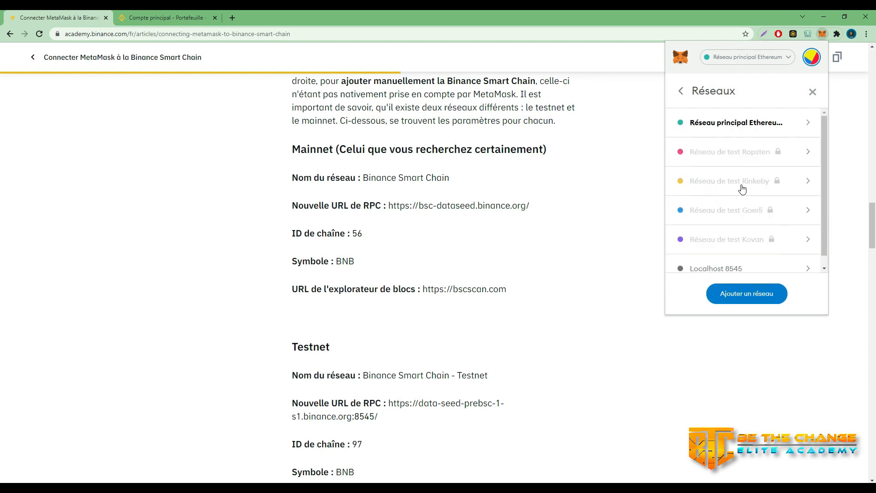
{"action": "scroll", "coordinate": [747, 201], "scroll_direction": "down", "scroll_amount": 1}
{"action": "scroll", "coordinate": [747, 201], "scroll_direction": "up", "scroll_amount": 1}
{"action": "left_click", "coordinate": [813, 93]}
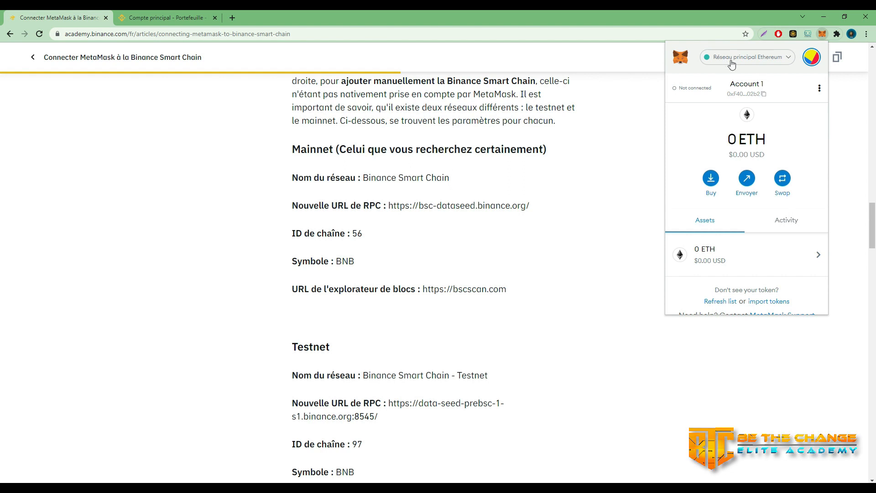
{"action": "left_click", "coordinate": [779, 58]}
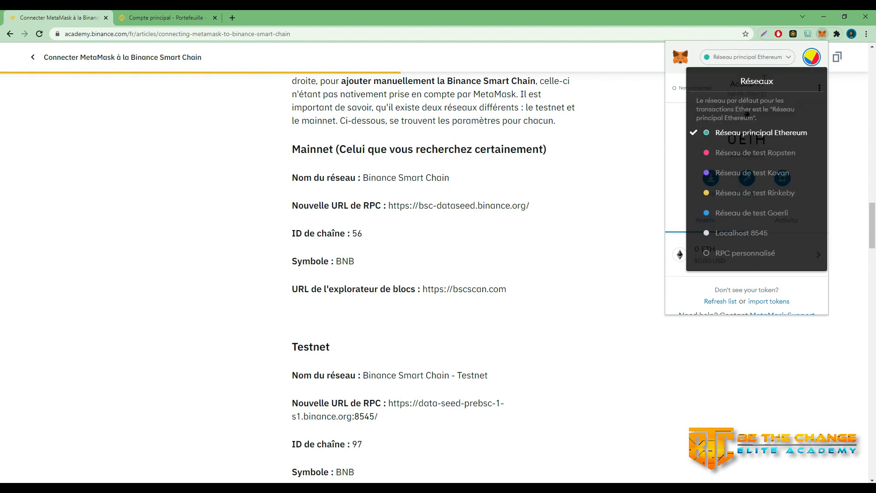
{"action": "left_click", "coordinate": [740, 256]}
{"action": "right_click", "coordinate": [740, 256]}
{"action": "left_click", "coordinate": [726, 164]}
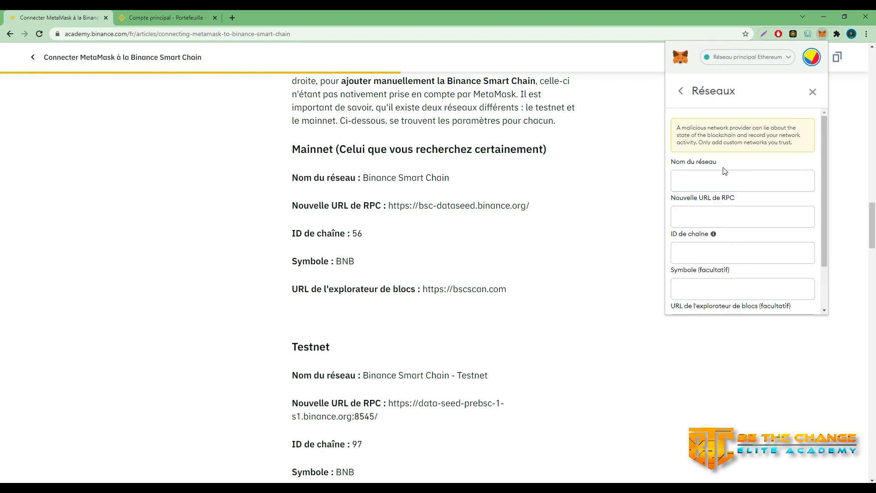
{"action": "left_click", "coordinate": [714, 184]}
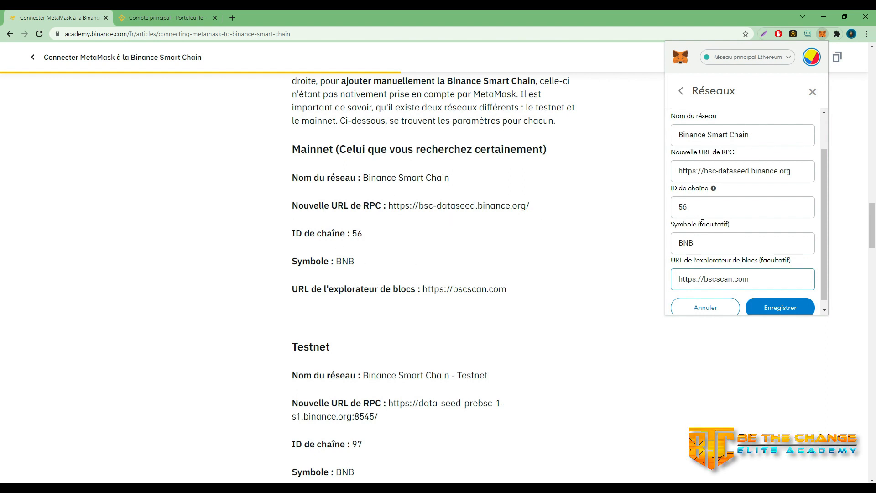
{"action": "left_click", "coordinate": [776, 308]}
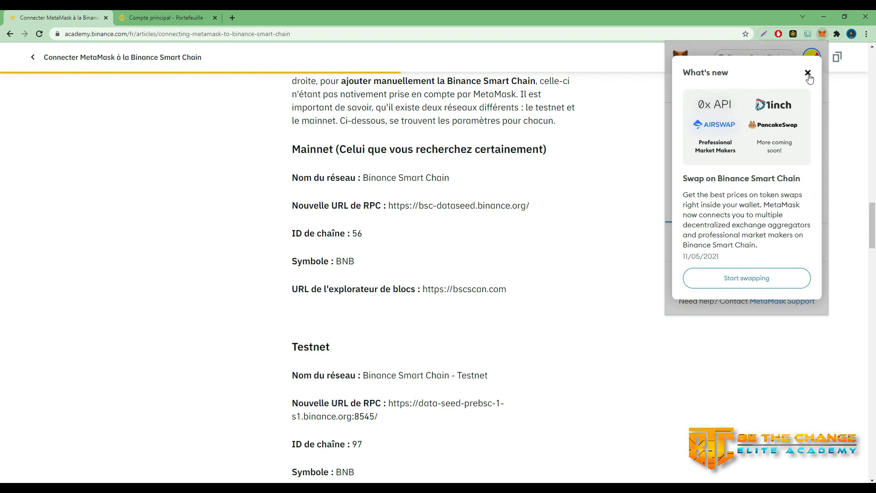
{"action": "left_click", "coordinate": [807, 73]}
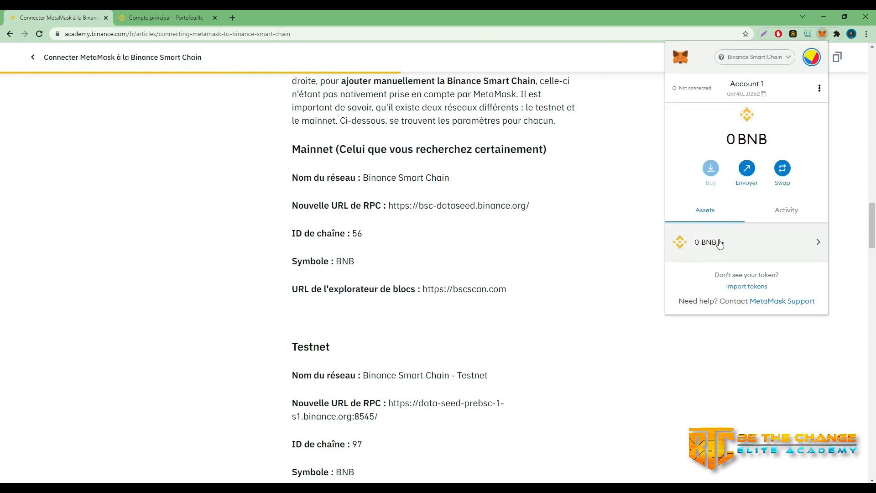
- Switch the wallet to Réseau principal Ethereum and open a blank RPC personnalisé form at the network name
{"action": "left_click", "coordinate": [784, 56]}
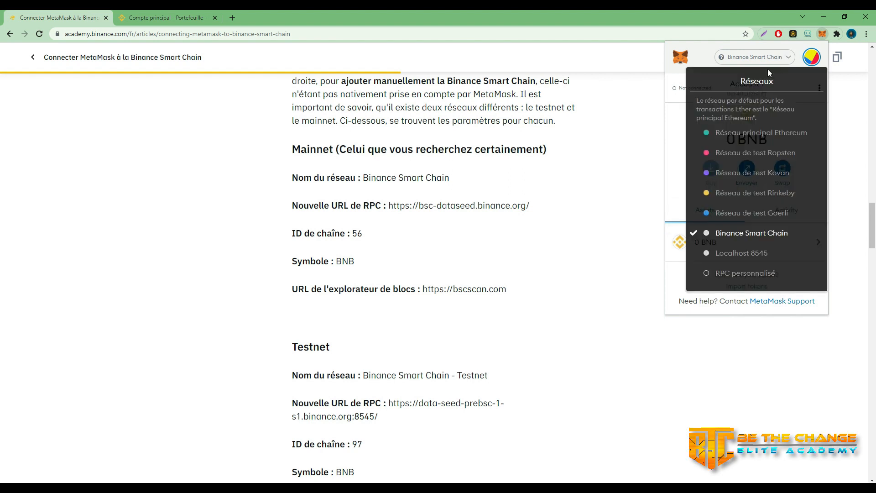
{"action": "left_click", "coordinate": [755, 132]}
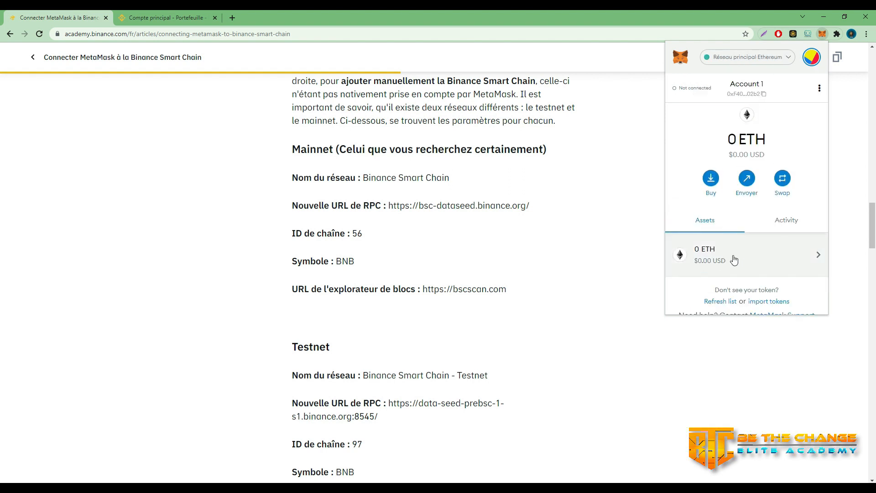
{"action": "left_click", "coordinate": [771, 57]}
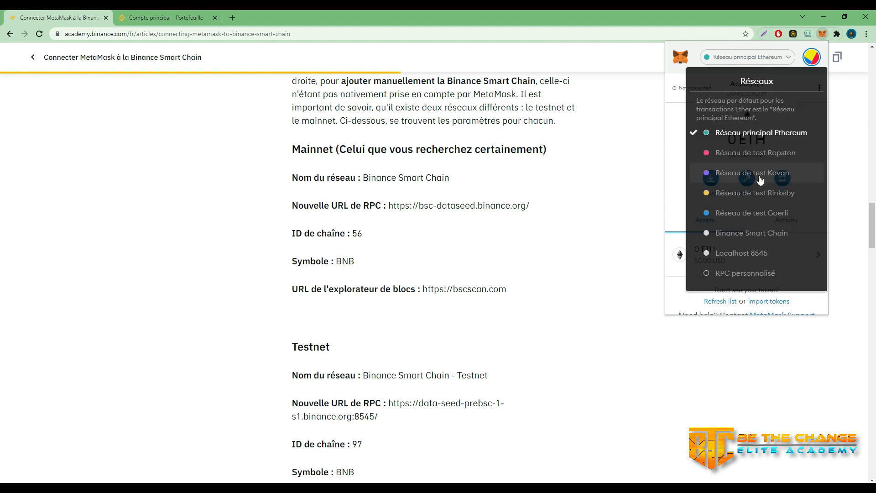
{"action": "left_click", "coordinate": [747, 274]}
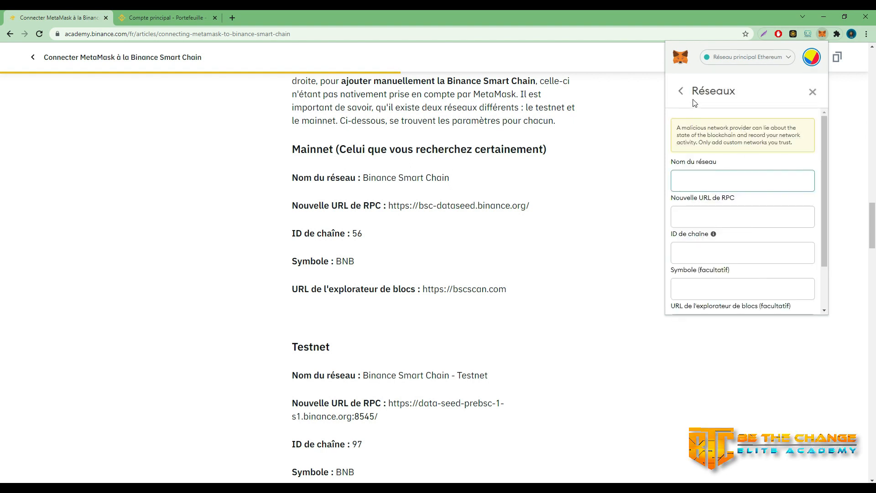
{"action": "left_click", "coordinate": [761, 59]}
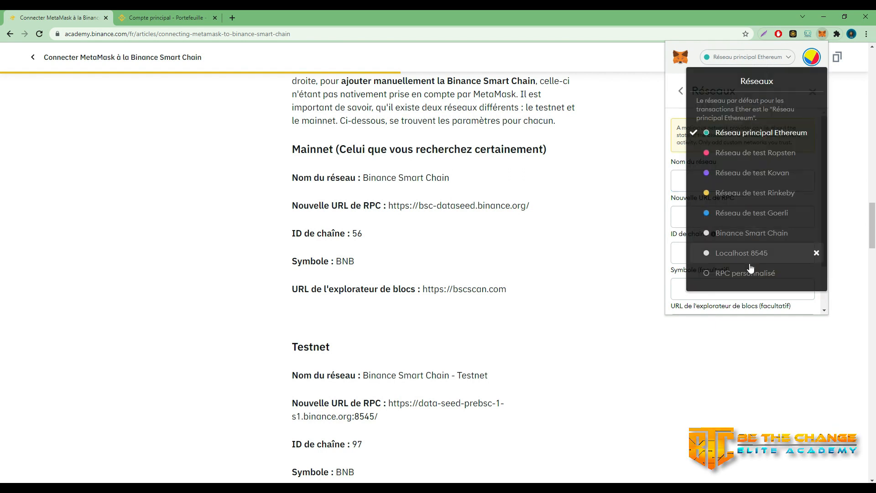
{"action": "left_click", "coordinate": [735, 274]}
{"action": "left_click", "coordinate": [700, 179]}
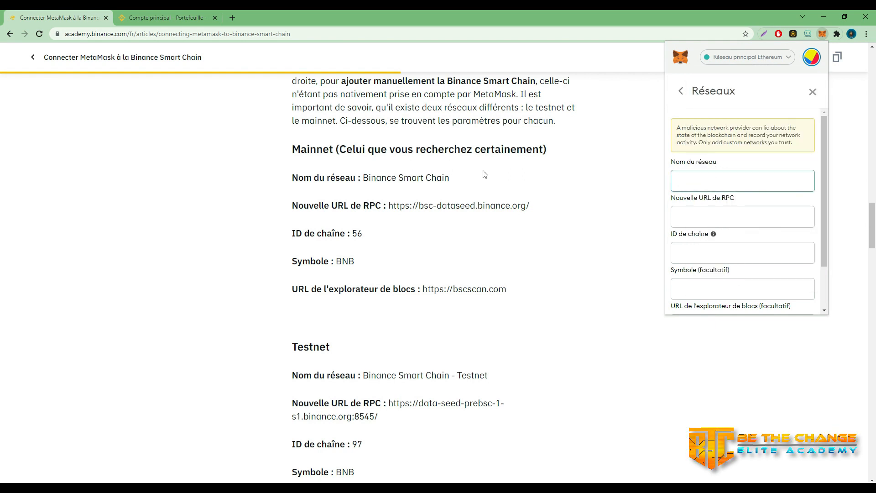
- Highlight the Mainnet network name "Binance Smart Chain" in the article and reopen the wallet's RPC personnalisé form
{"action": "left_click_drag", "start_coordinate": [449, 179], "coordinate": [364, 176]}
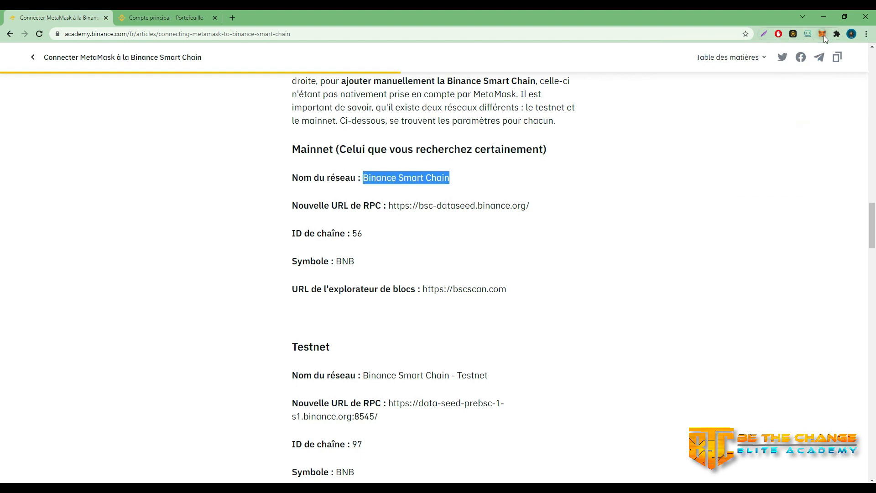
{"action": "left_click", "coordinate": [822, 34]}
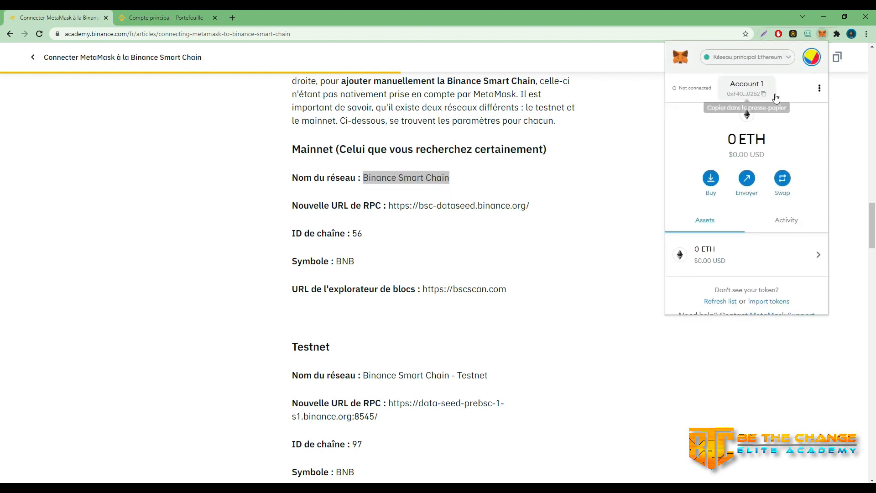
{"action": "left_click", "coordinate": [778, 62]}
{"action": "left_click", "coordinate": [743, 276]}
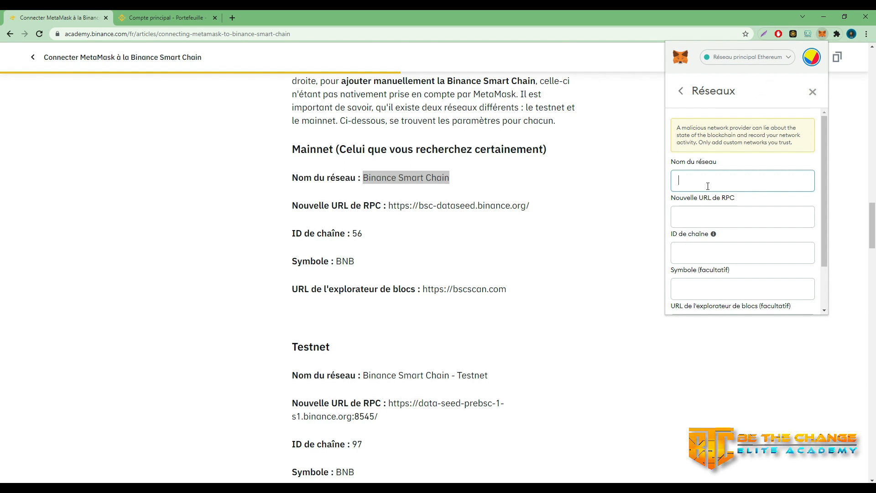
- Leave the blank network form and make Binance Smart Chain the wallet's active network
{"action": "left_click", "coordinate": [681, 91]}
{"action": "left_click", "coordinate": [775, 56]}
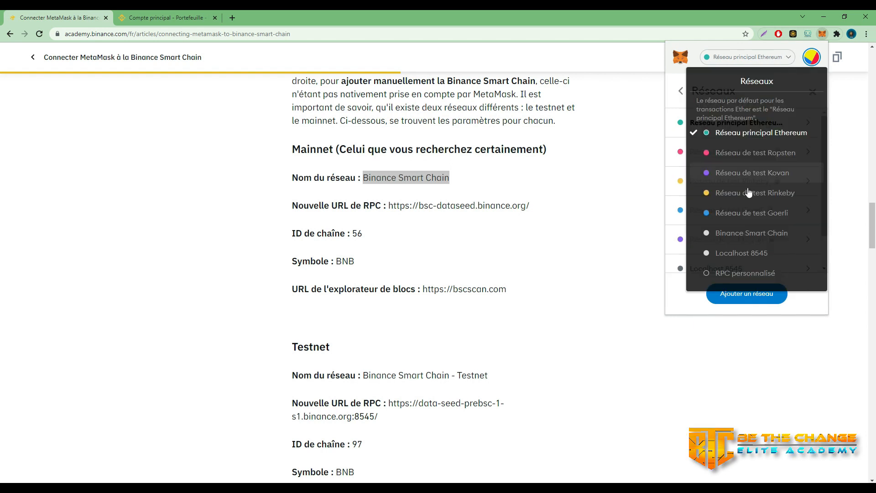
{"action": "left_click", "coordinate": [754, 242]}
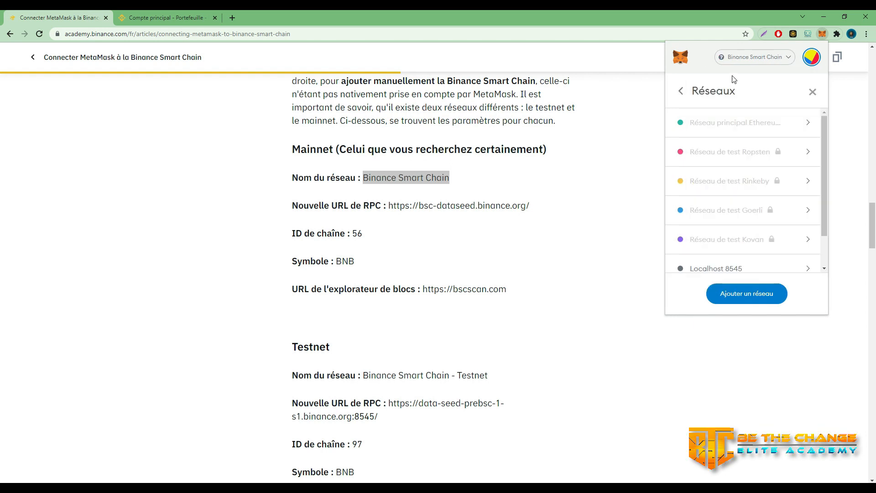
- Leave the wallet's Réseaux list for the account overview, then close and reopen the wallet
{"action": "left_click", "coordinate": [813, 92]}
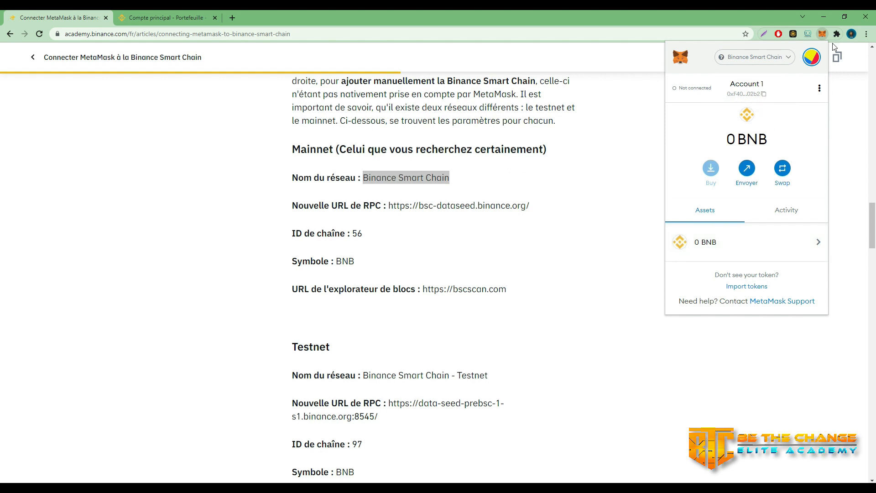
{"action": "left_click", "coordinate": [823, 34]}
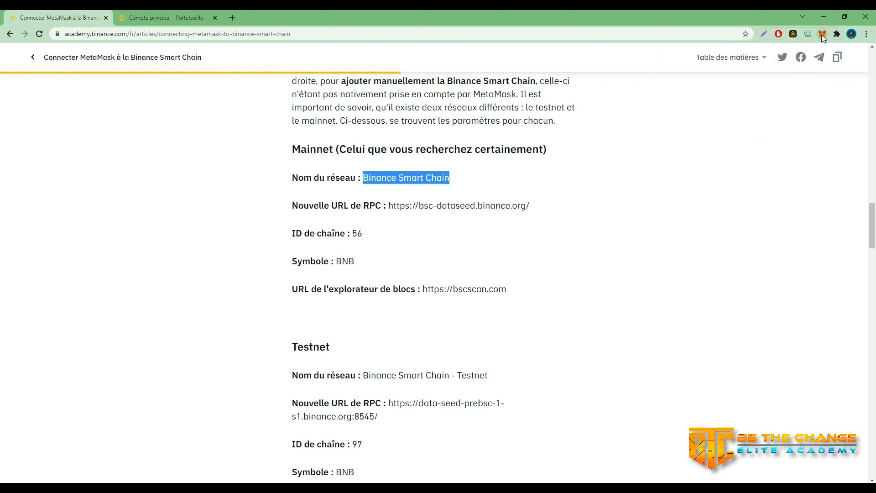
{"action": "left_click", "coordinate": [821, 35]}
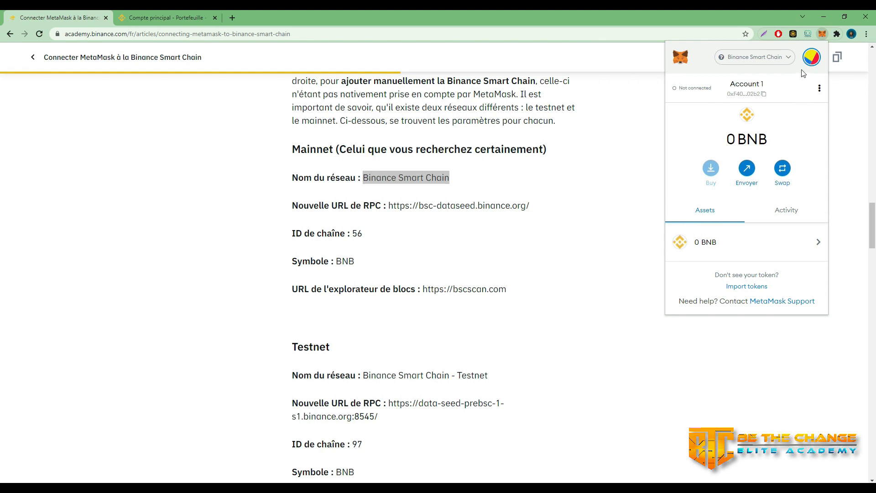
- Open the wallet's Général settings and examine the currencies offered for conversion
{"action": "left_click", "coordinate": [812, 62]}
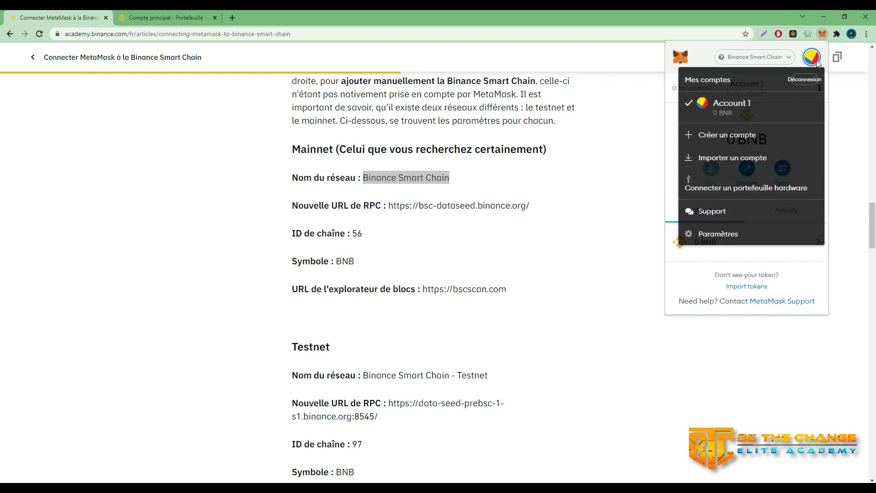
{"action": "left_click", "coordinate": [717, 235]}
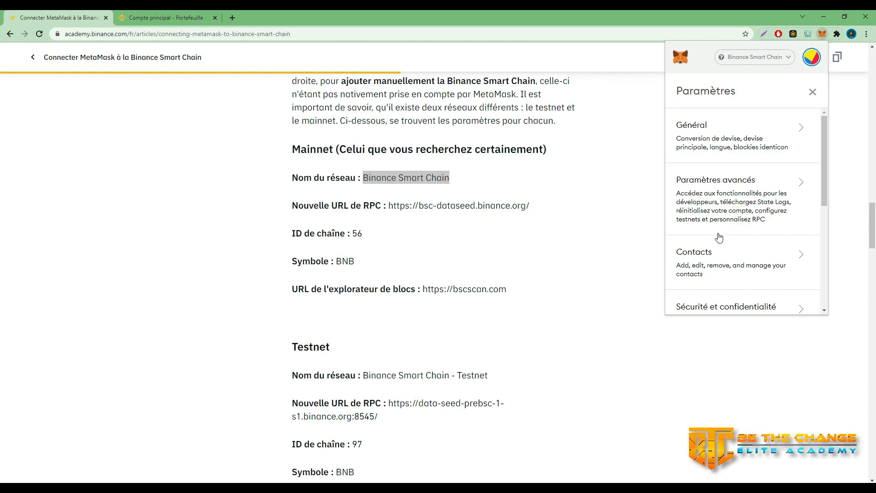
{"action": "left_click", "coordinate": [749, 139]}
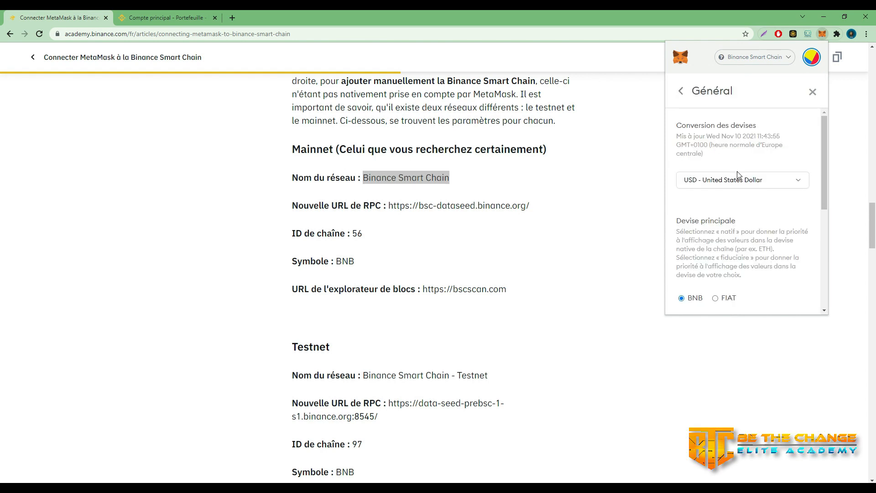
{"action": "left_click", "coordinate": [738, 182]}
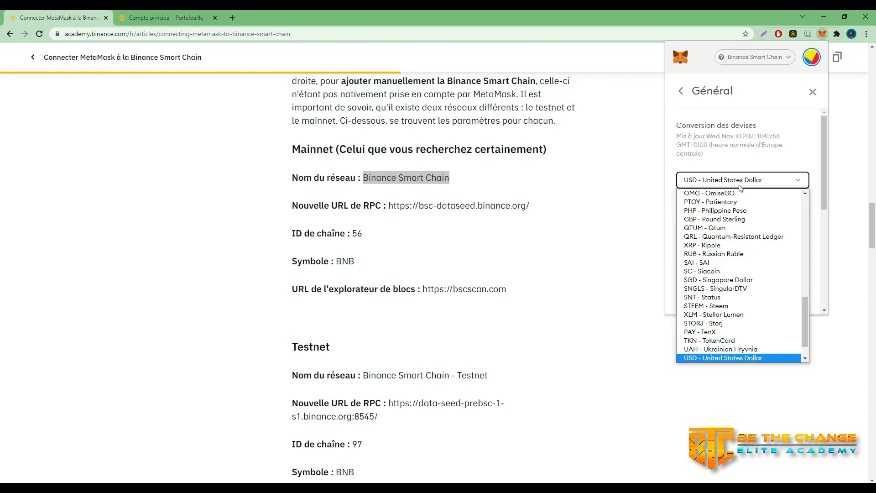
{"action": "left_click", "coordinate": [741, 161]}
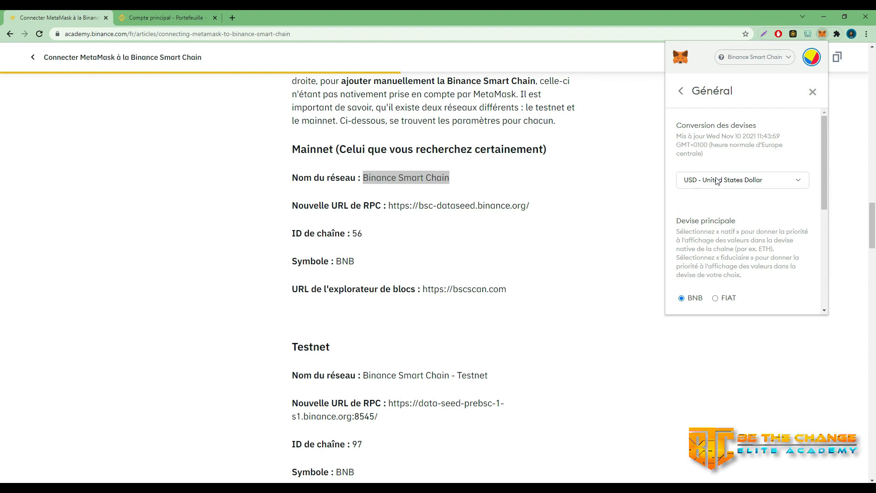
- Examine the wallet's language choices, keep Français selected, and return to the account overview
{"action": "scroll", "coordinate": [713, 182], "scroll_direction": "down", "scroll_amount": 2}
{"action": "scroll", "coordinate": [714, 181], "scroll_direction": "down", "scroll_amount": 2}
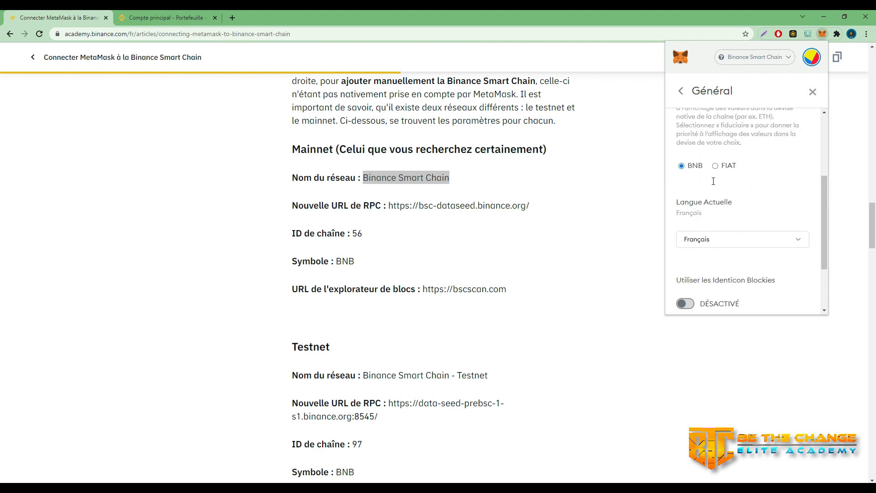
{"action": "left_click", "coordinate": [751, 194]}
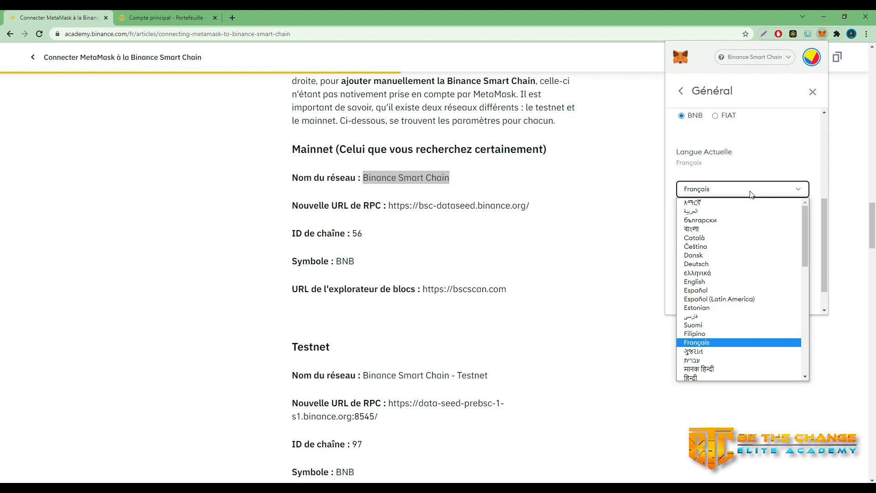
{"action": "left_click", "coordinate": [723, 195]}
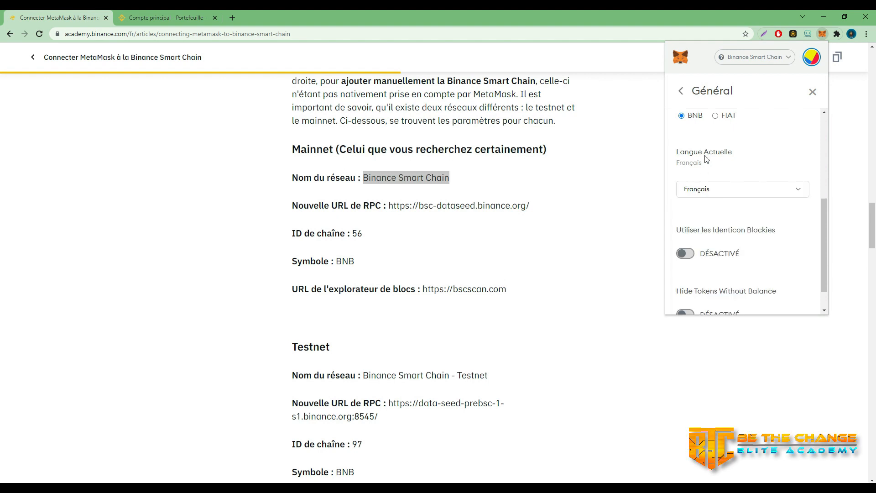
{"action": "left_click", "coordinate": [721, 195]}
{"action": "scroll", "coordinate": [735, 320], "scroll_direction": "down", "scroll_amount": 5}
{"action": "scroll", "coordinate": [735, 310], "scroll_direction": "up", "scroll_amount": 5}
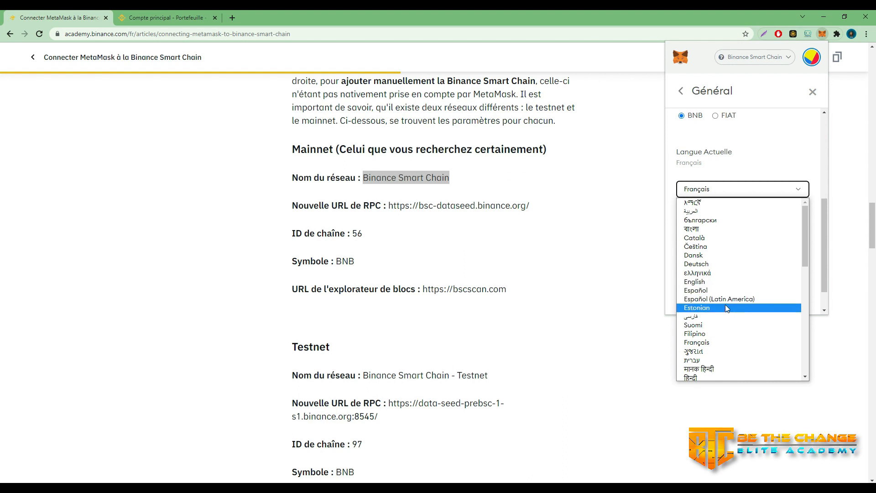
{"action": "left_click", "coordinate": [716, 343]}
{"action": "scroll", "coordinate": [746, 224], "scroll_direction": "down", "scroll_amount": 1}
{"action": "scroll", "coordinate": [748, 182], "scroll_direction": "up", "scroll_amount": 5}
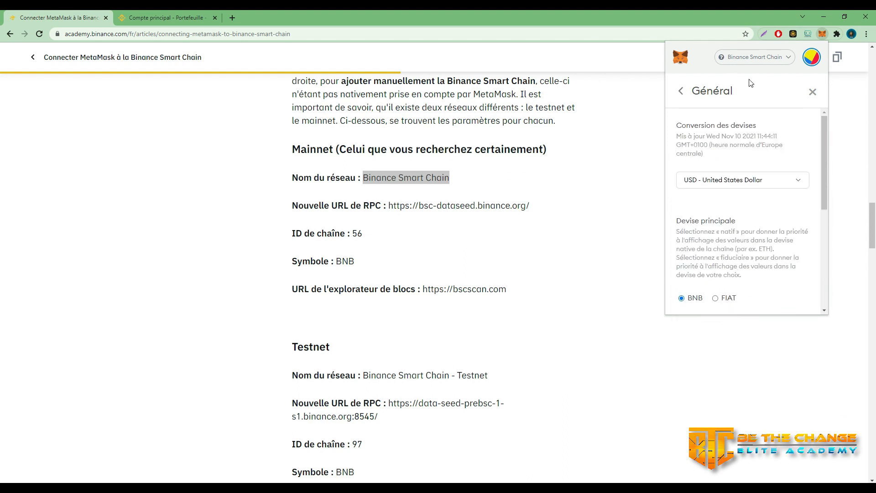
{"action": "left_click", "coordinate": [813, 94]}
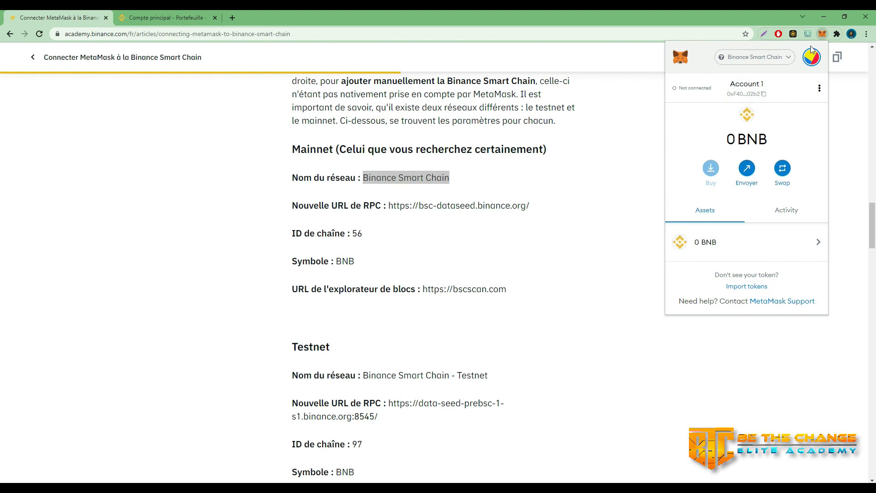